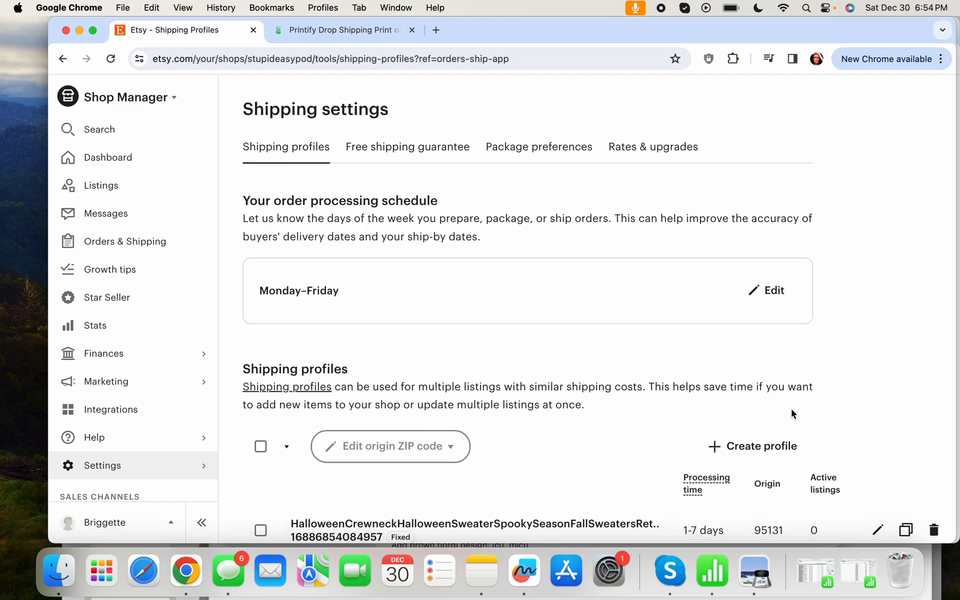
Start a new shipping profile with manually entered fixed prices and the origin ZIP code 94103.
click(732, 446)
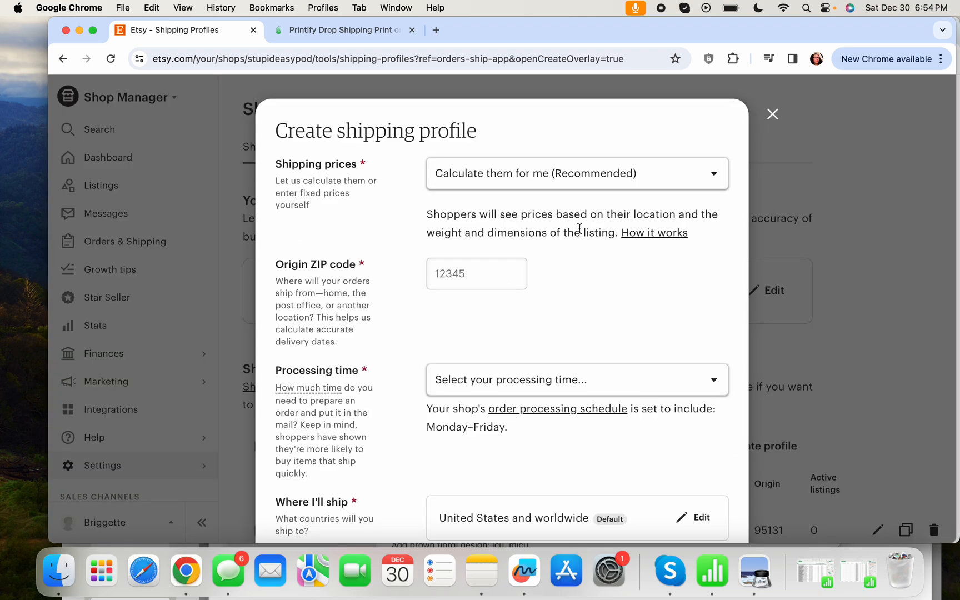
click(563, 177)
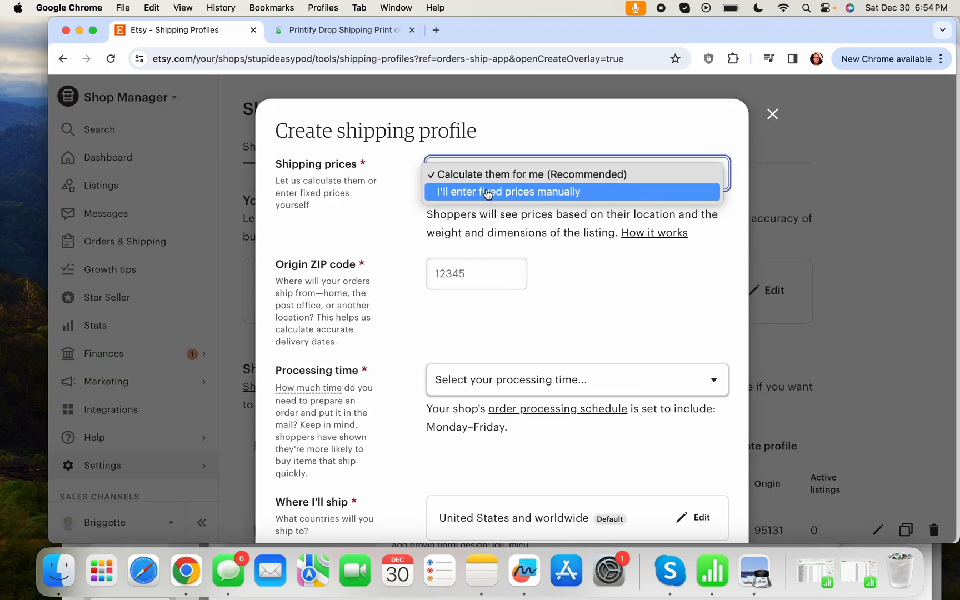
click(536, 191)
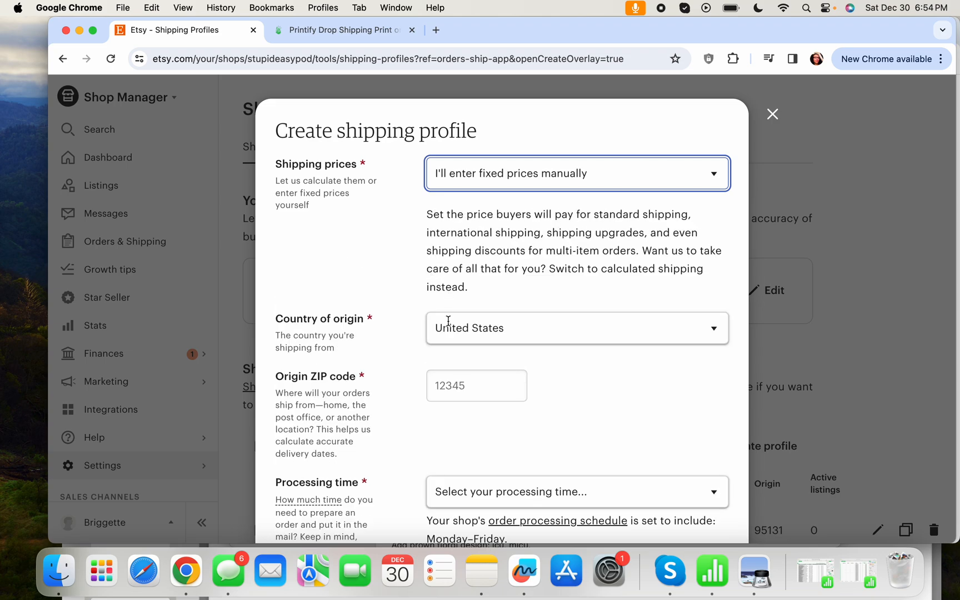
scroll(529, 341, down, 5)
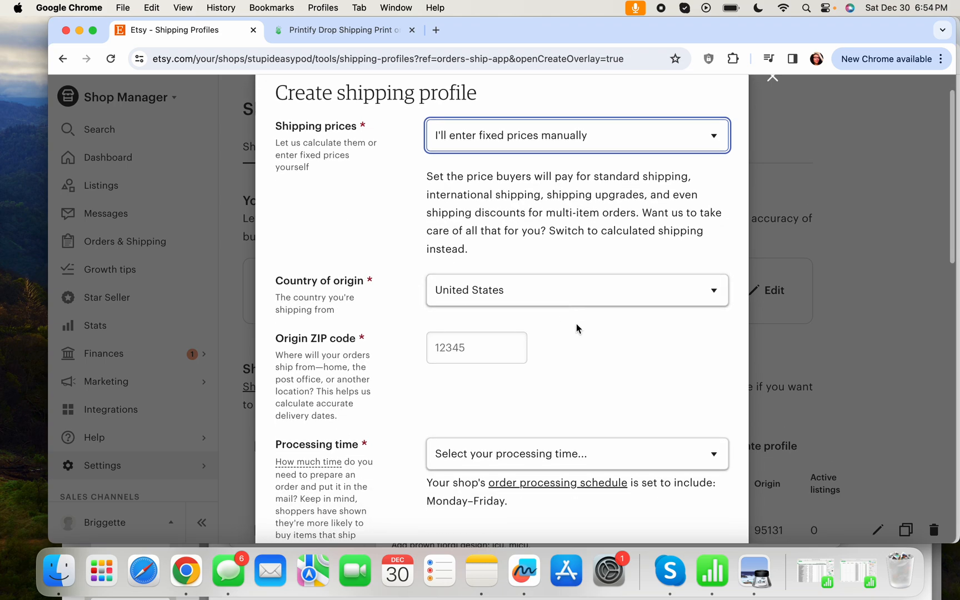
click(470, 276)
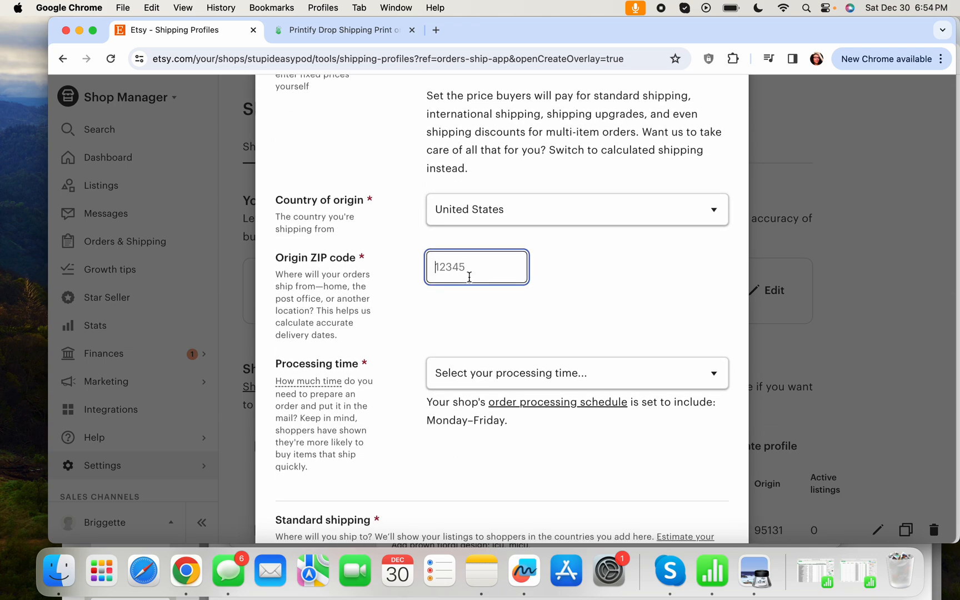
text(94103)
Set the profile's processing time to a custom range of 2 to 7 days.
scroll(523, 290, down, 1)
scroll(488, 258, down, 4)
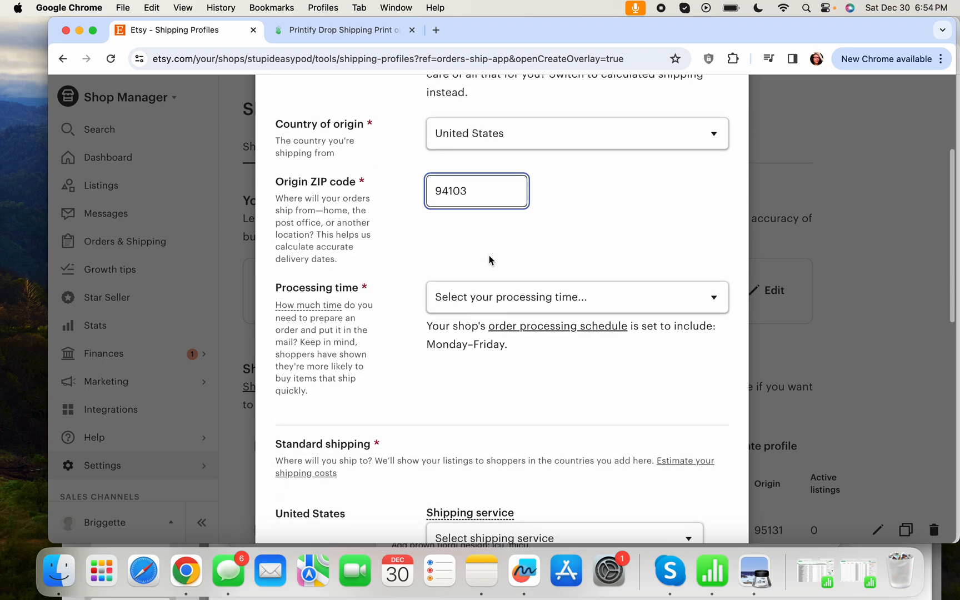
click(554, 233)
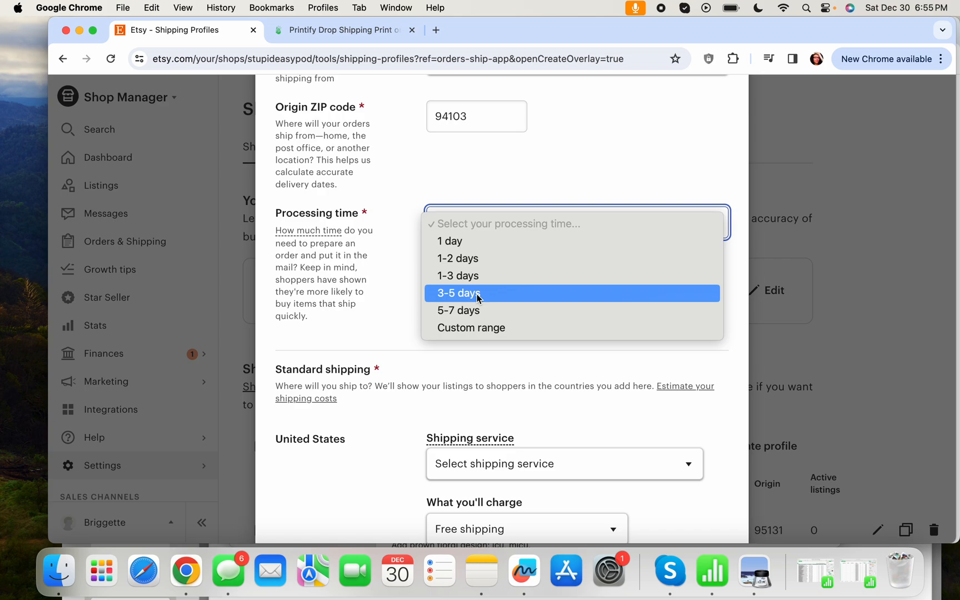
click(464, 329)
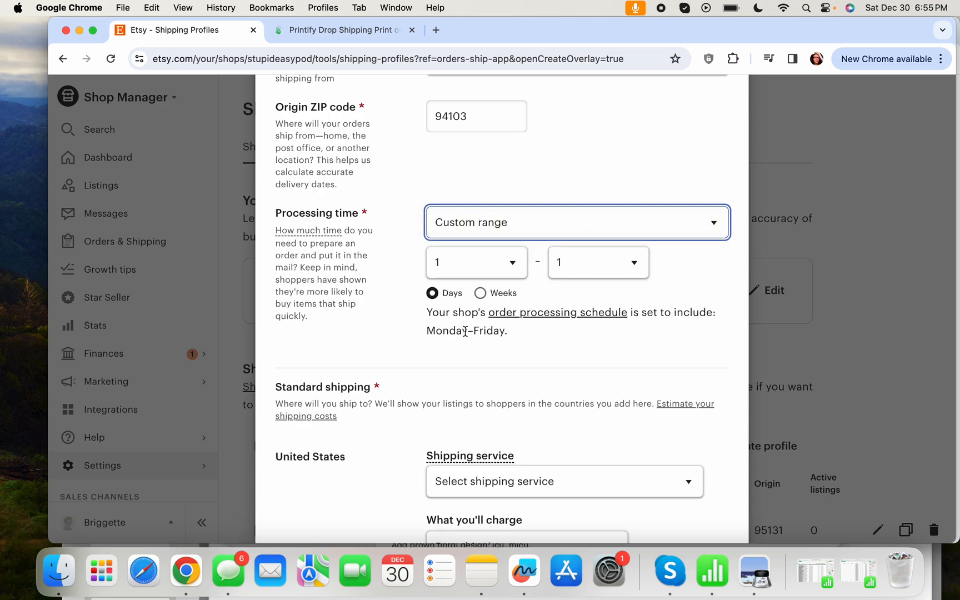
click(500, 265)
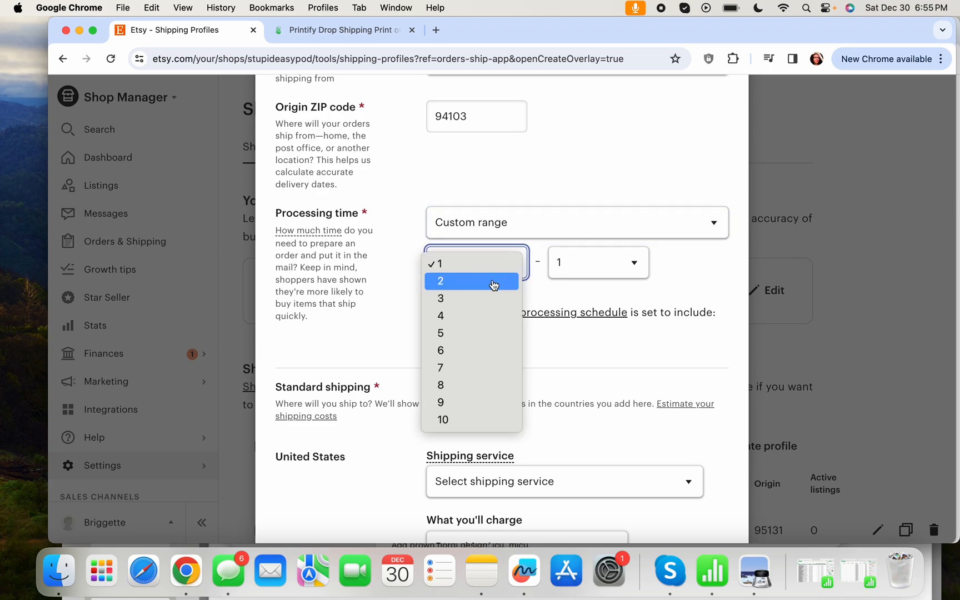
click(493, 281)
click(576, 266)
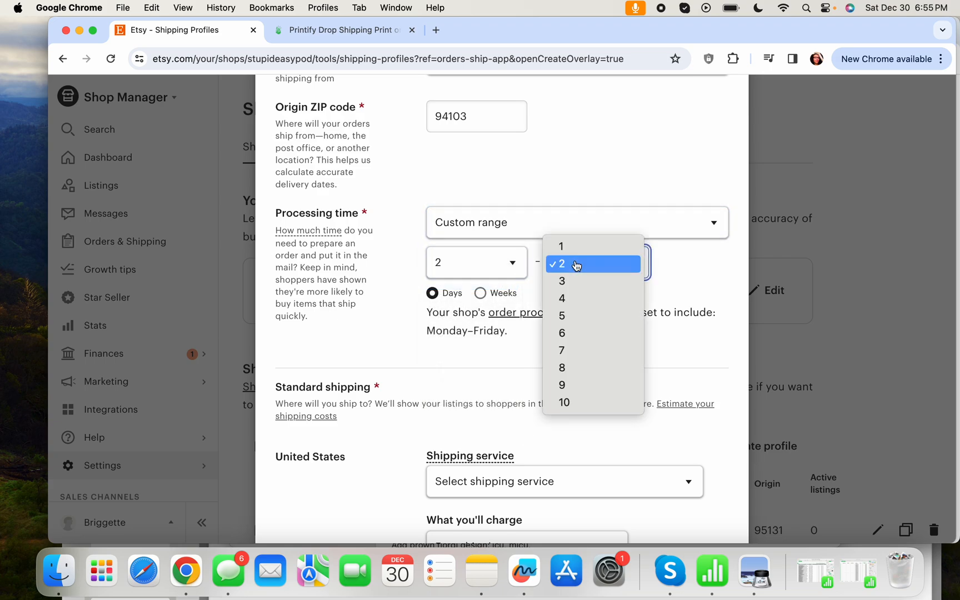
click(567, 351)
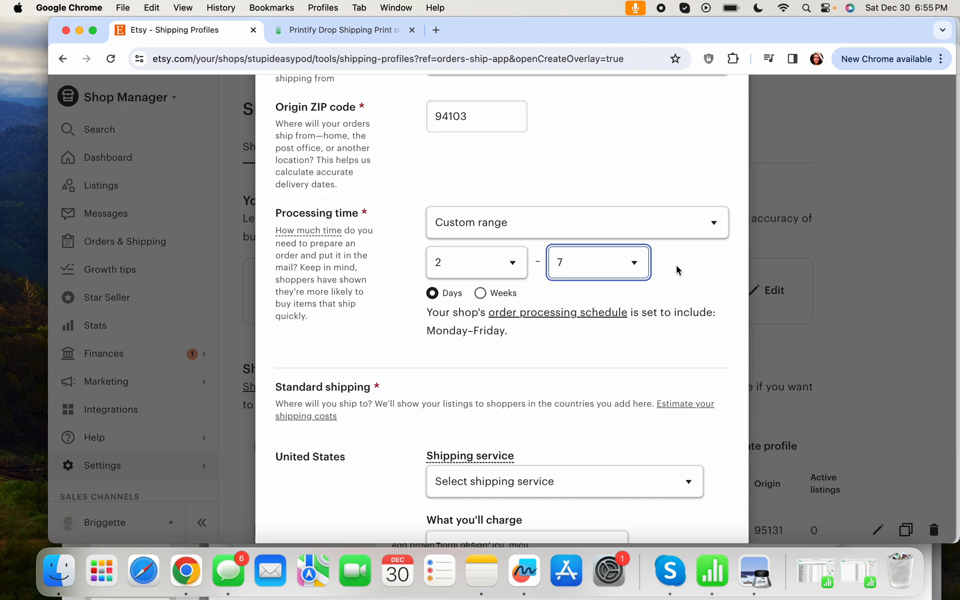
Choose USPS First-Class Mail (1-5 business days) as the standard shipping service for the United States.
scroll(675, 265, down, 5)
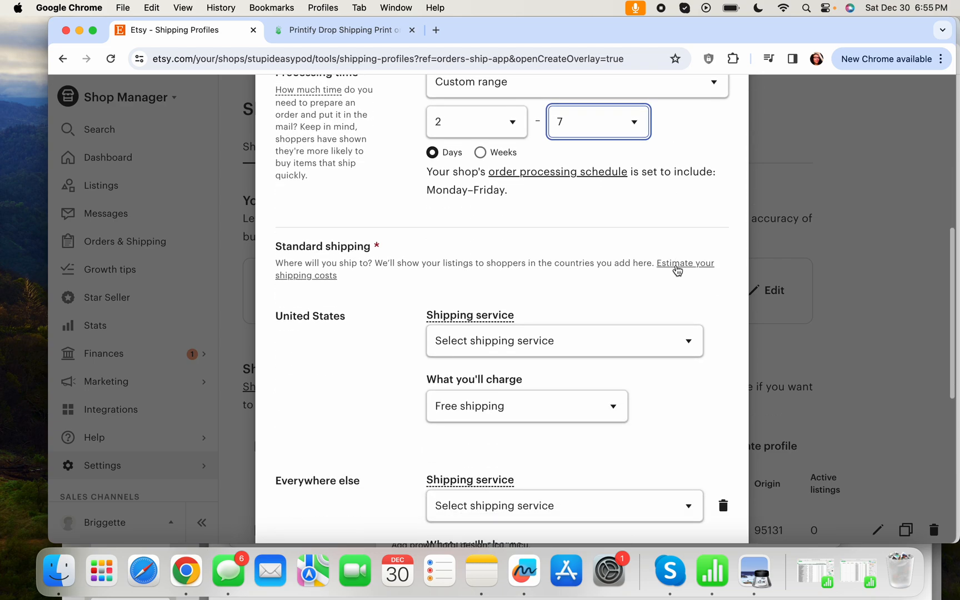
scroll(661, 248, down, 2)
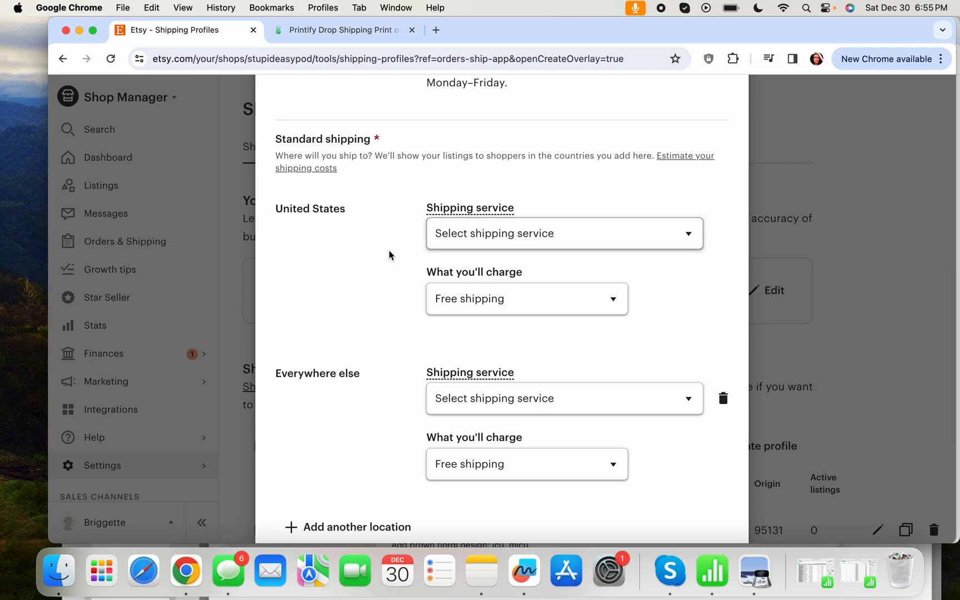
click(530, 239)
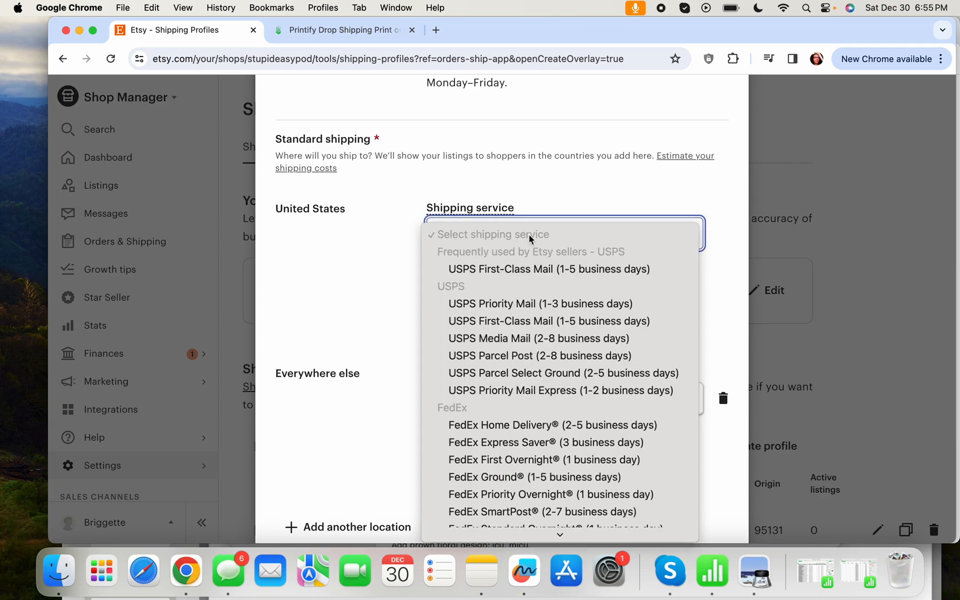
click(528, 270)
Set the United States shipping charge to a fixed price, ready for the one-item amount.
scroll(469, 257, down, 3)
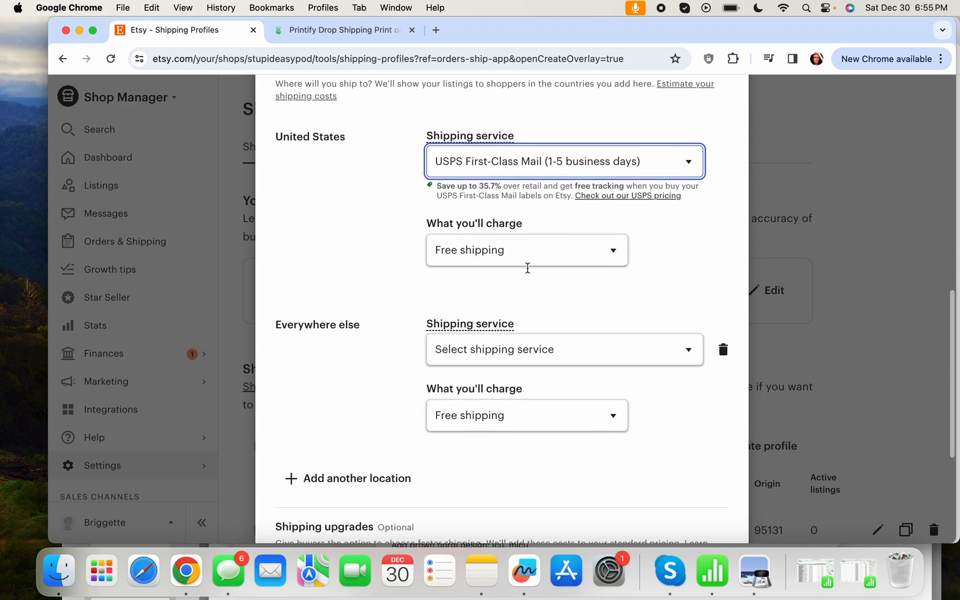
scroll(540, 252, down, 2)
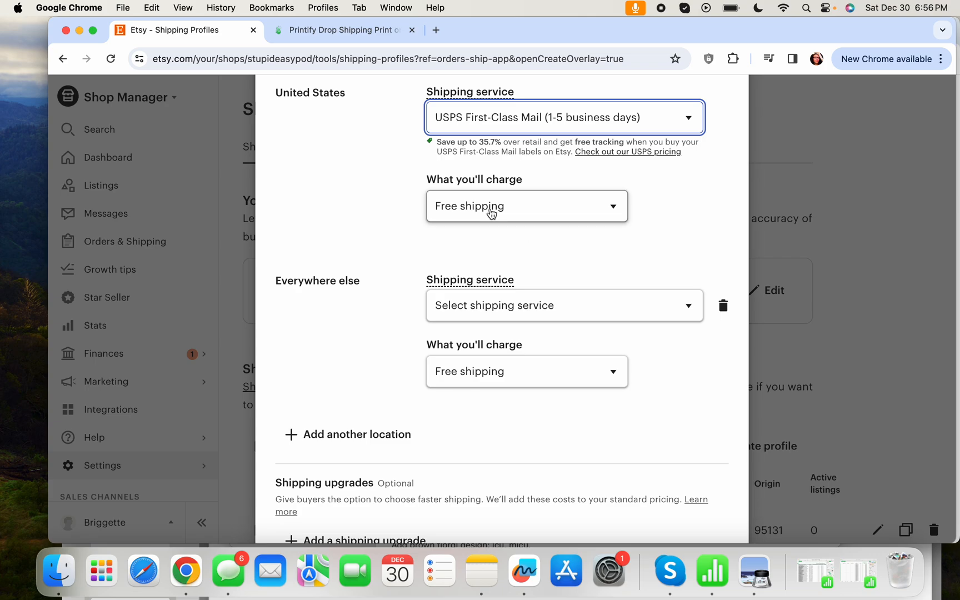
click(484, 215)
click(487, 225)
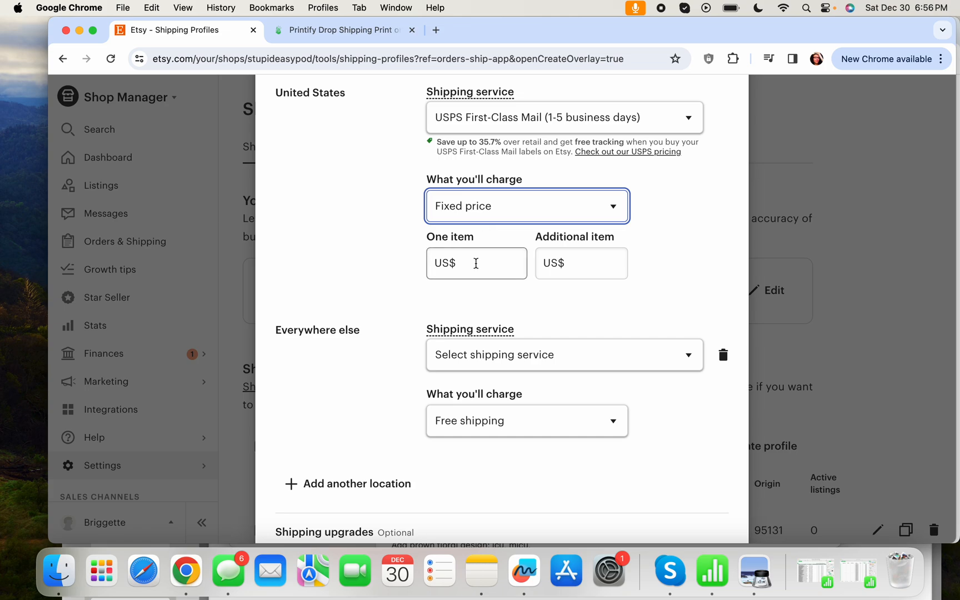
click(621, 280)
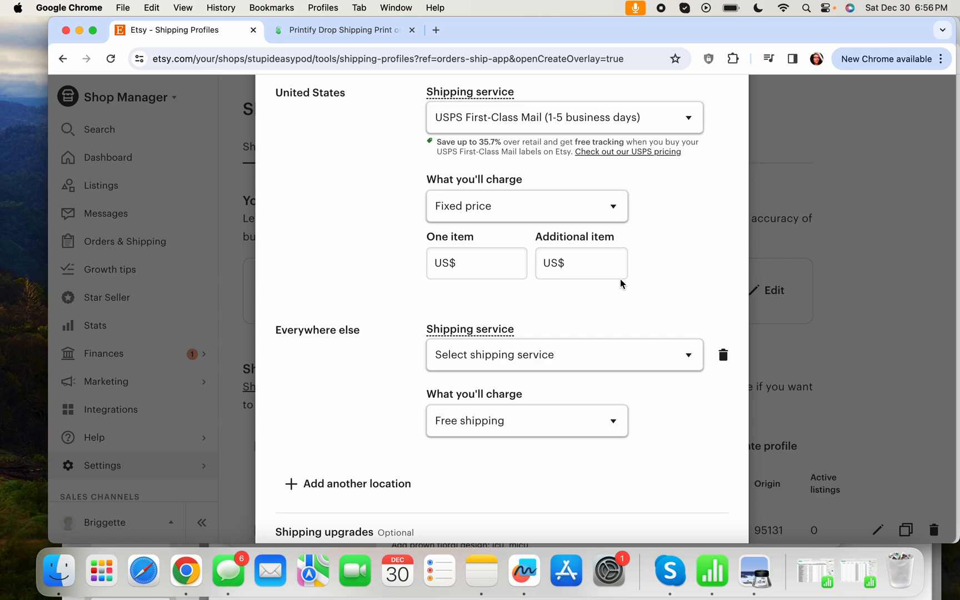
click(479, 262)
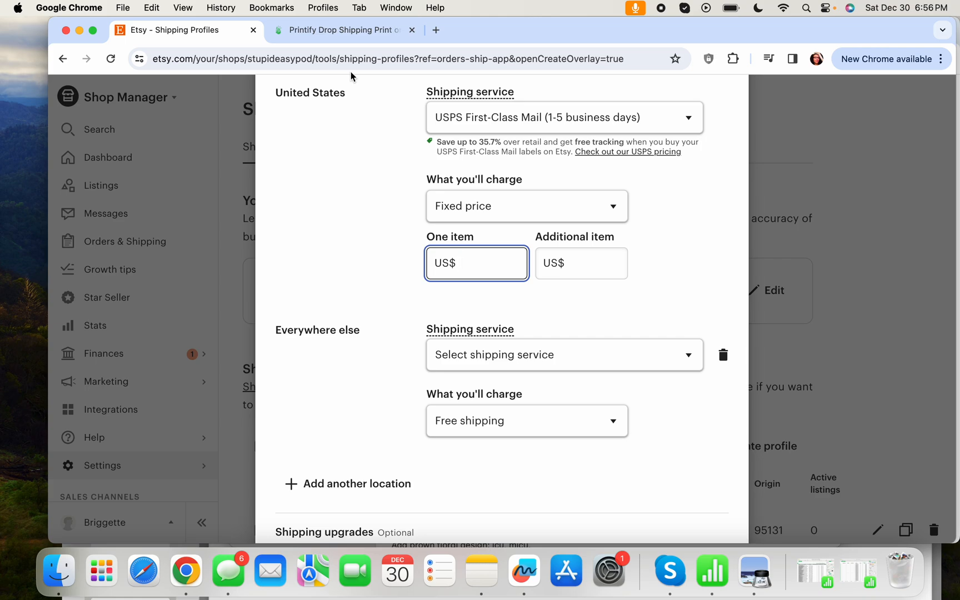
Switch to Printify and open the Bella+Canvas 3001 Unisex Jersey Short Sleeve Tee from the women's T-shirts catalog.
click(347, 28)
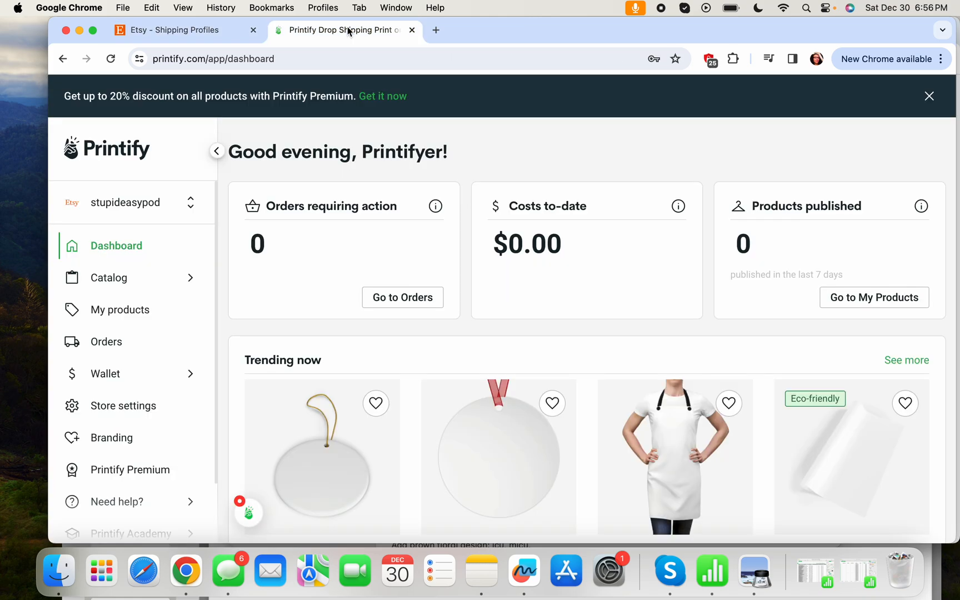
click(179, 288)
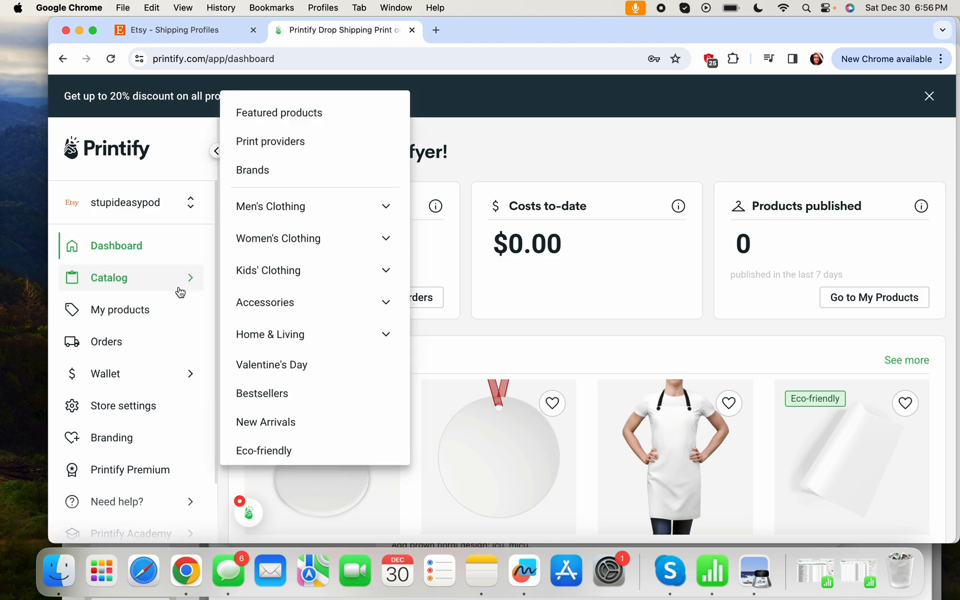
click(312, 245)
click(264, 298)
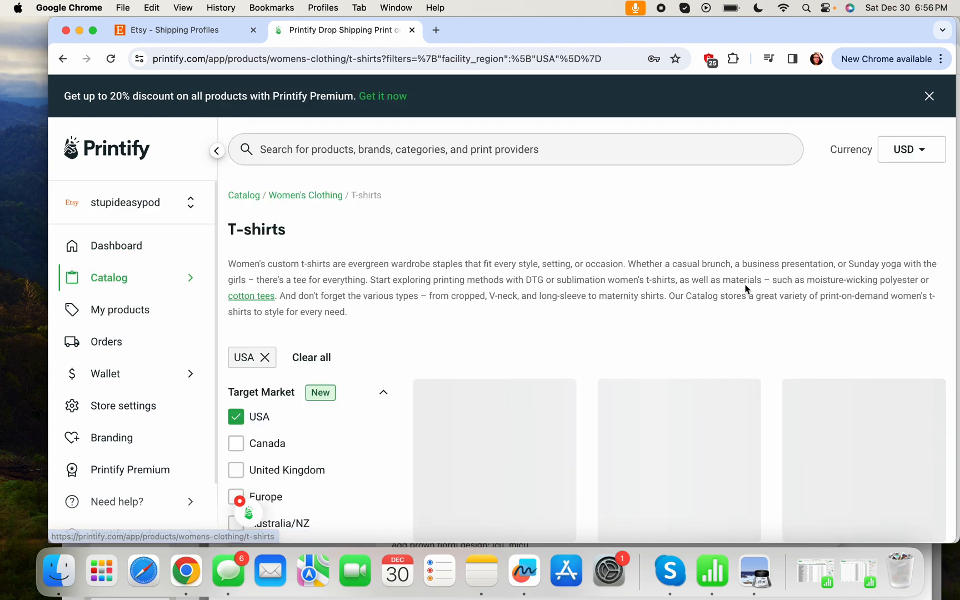
scroll(741, 286, down, 3)
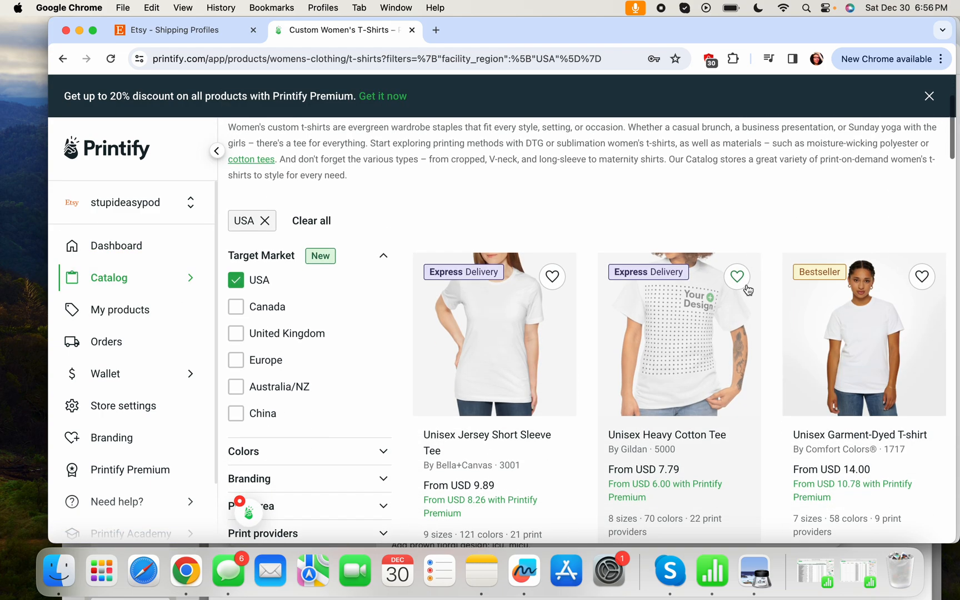
click(525, 367)
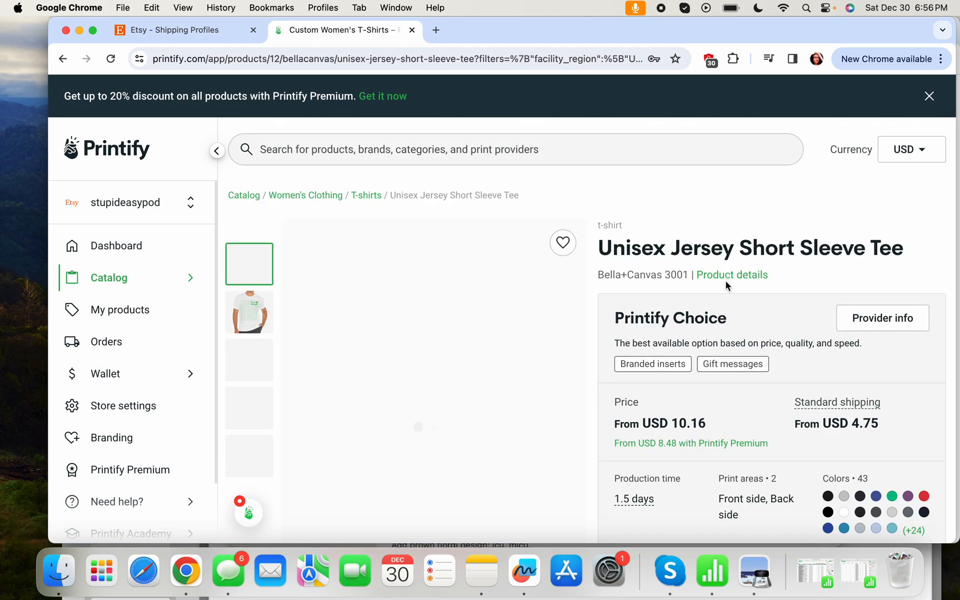
Look up Monster Digital's standard shipping rates for the tee, checking the United States row.
scroll(782, 280, down, 5)
click(798, 360)
scroll(867, 299, down, 5)
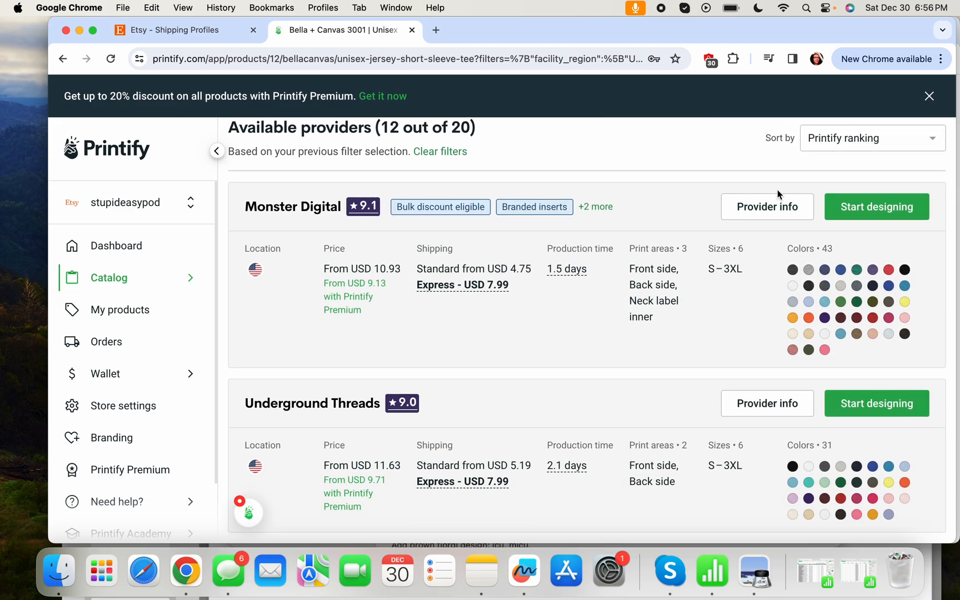
click(755, 208)
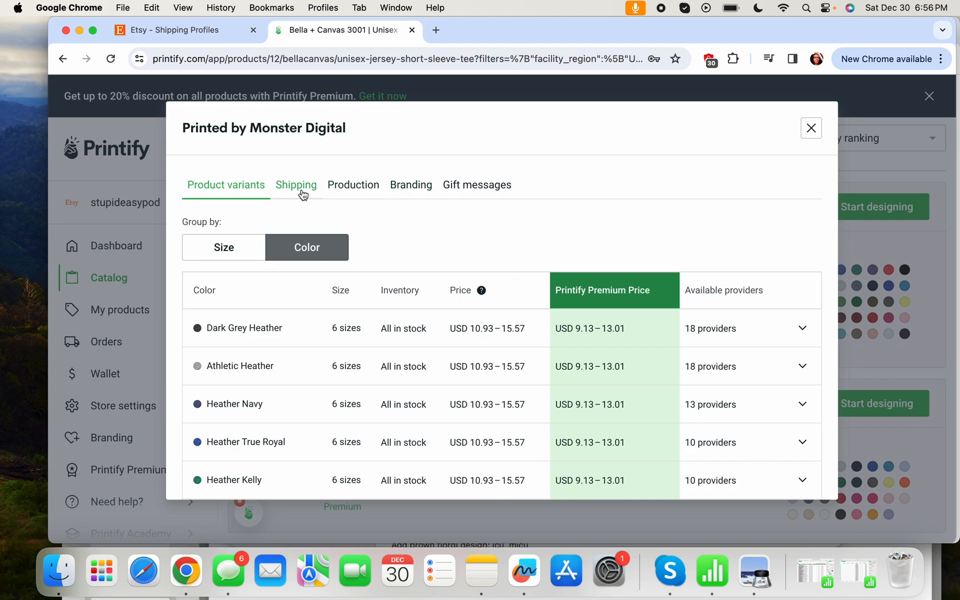
click(302, 195)
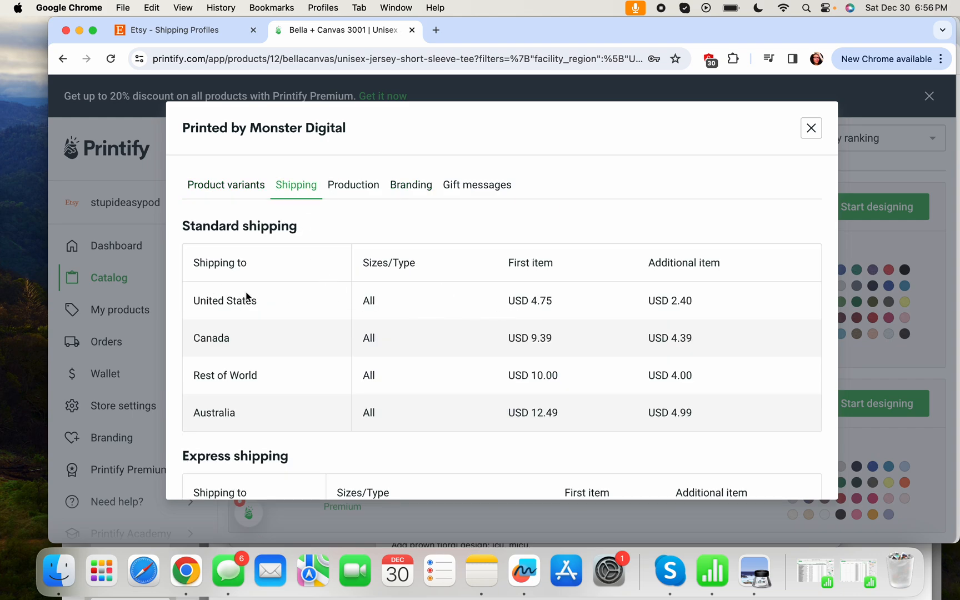
drag(256, 300, 447, 291)
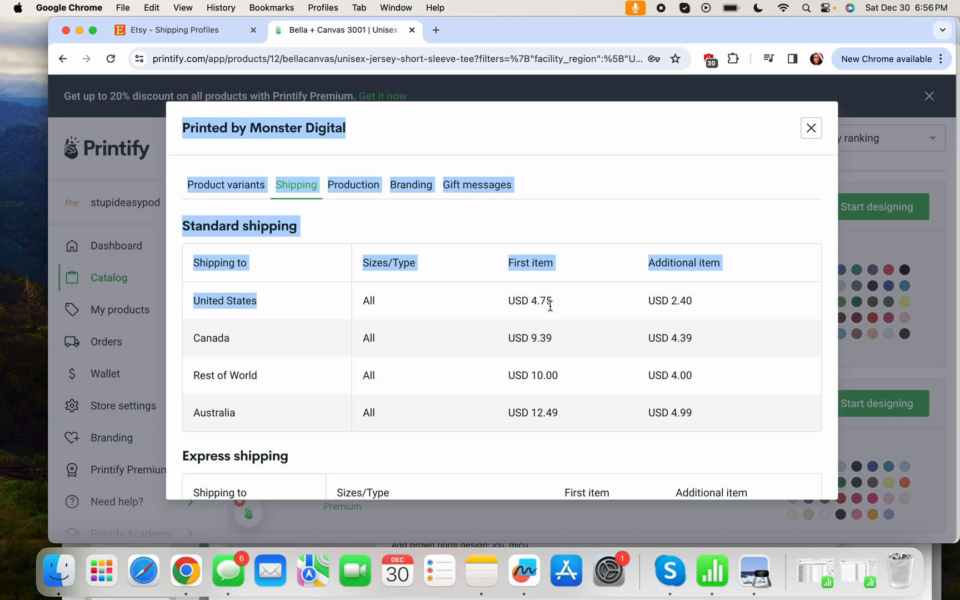
Return to the Etsy shipping profile and set the United States one-item shipping price to US$ 4.75.
click(175, 31)
click(472, 266)
text(4.7500)
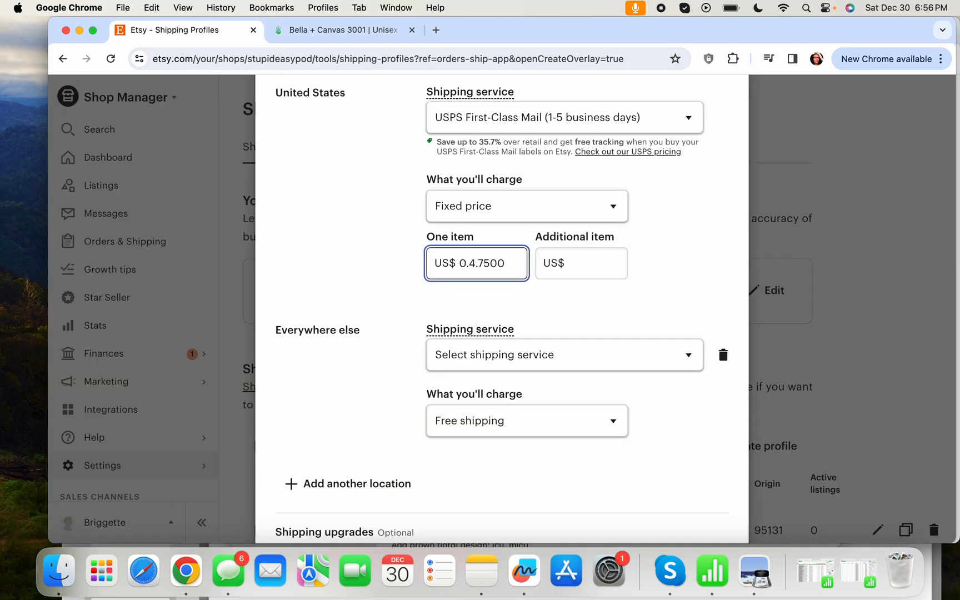
double_click(472, 265)
text(4.75)
drag(494, 266, 442, 264)
click(485, 258)
Check Printify's additional-item rate for the United States and set the Etsy profile's additional-item price to US$ 2.40.
click(562, 259)
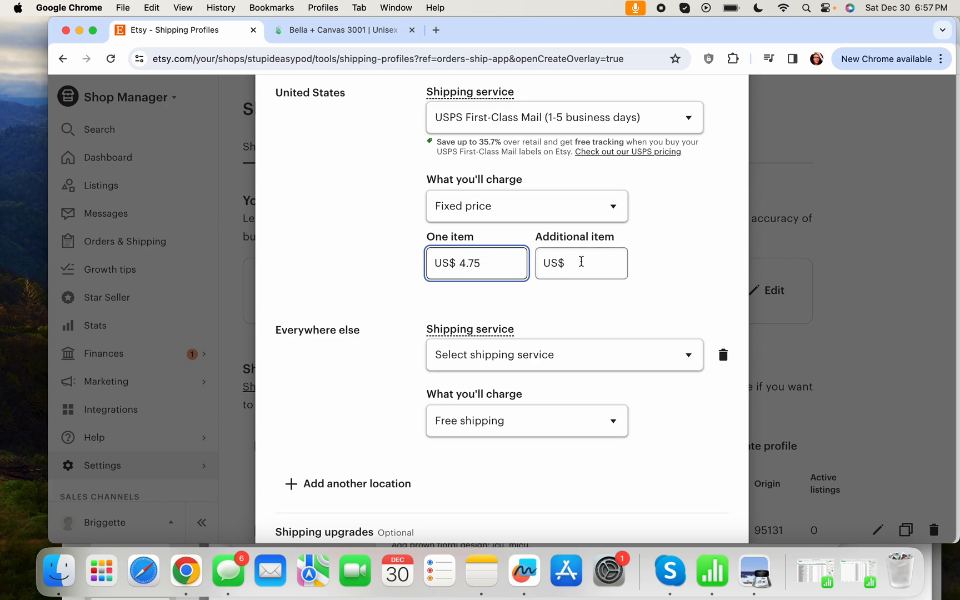
click(320, 35)
drag(701, 302, 676, 301)
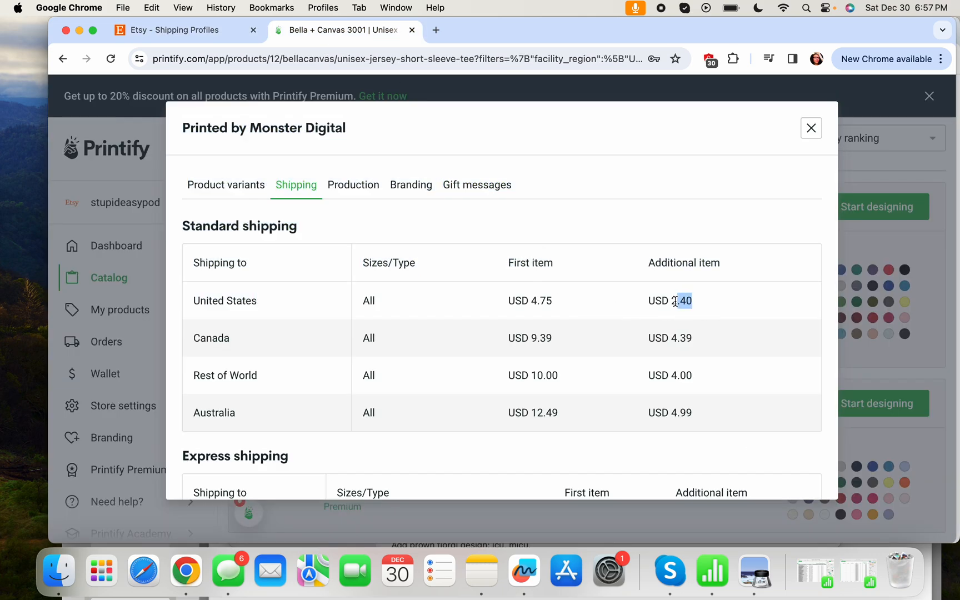
click(193, 41)
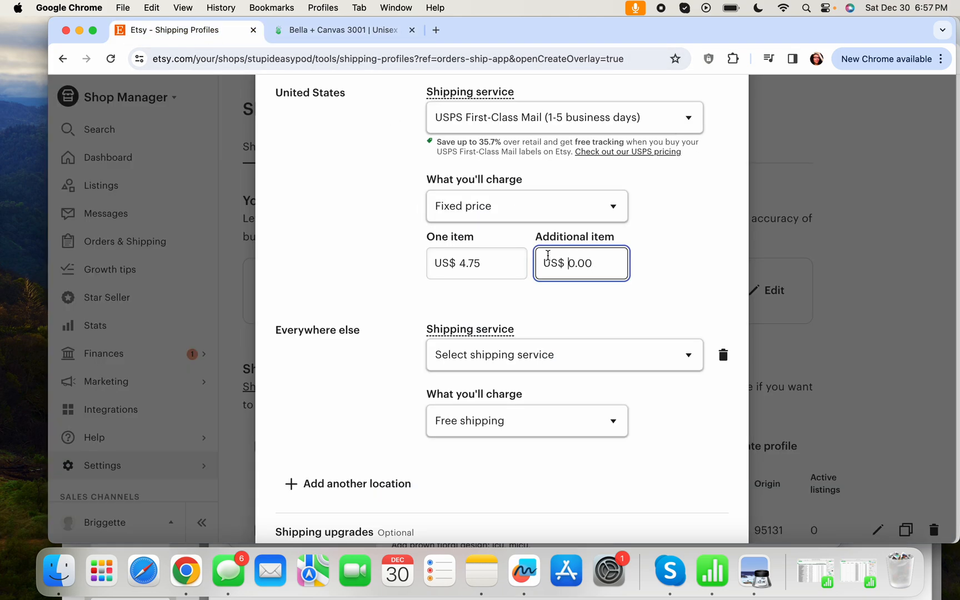
drag(603, 265, 558, 265)
text(2.40)
Review the shipping services available for the Everywhere else destination without choosing one.
scroll(585, 284, down, 1)
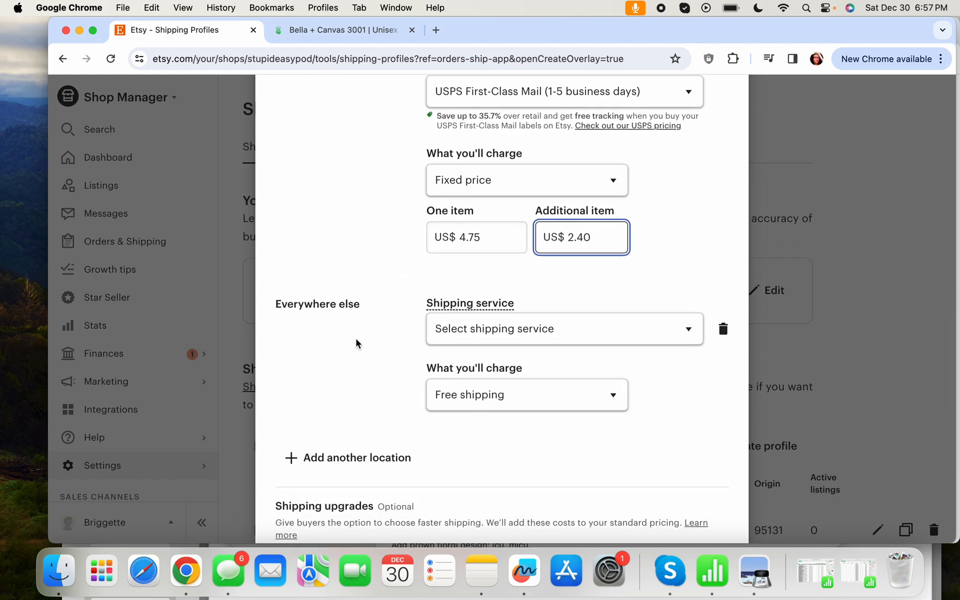
click(546, 332)
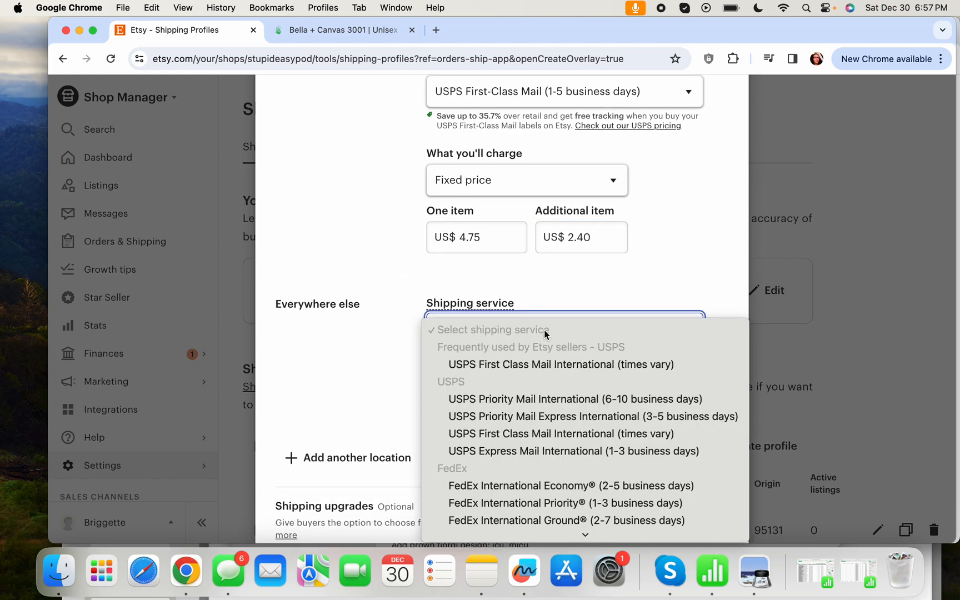
click(388, 310)
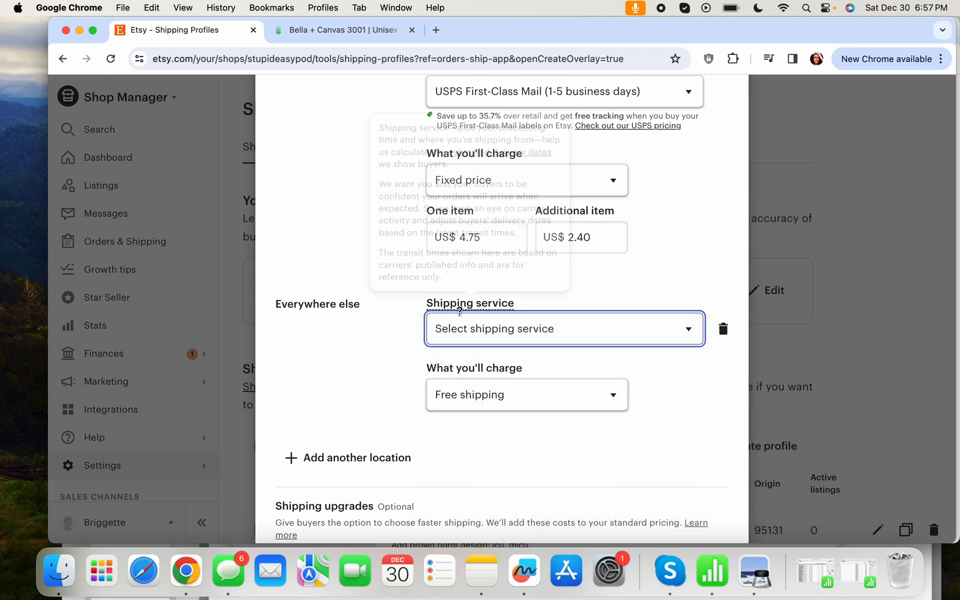
Check Printify's standard shipping rates for destinations outside the United States and return to the Etsy shipping profile.
click(341, 30)
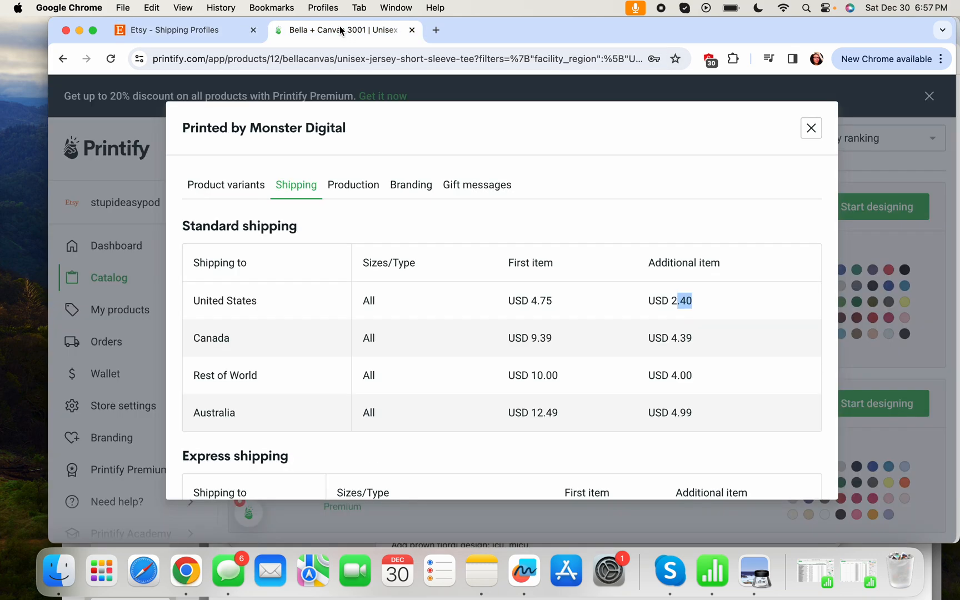
scroll(269, 349, down, 1)
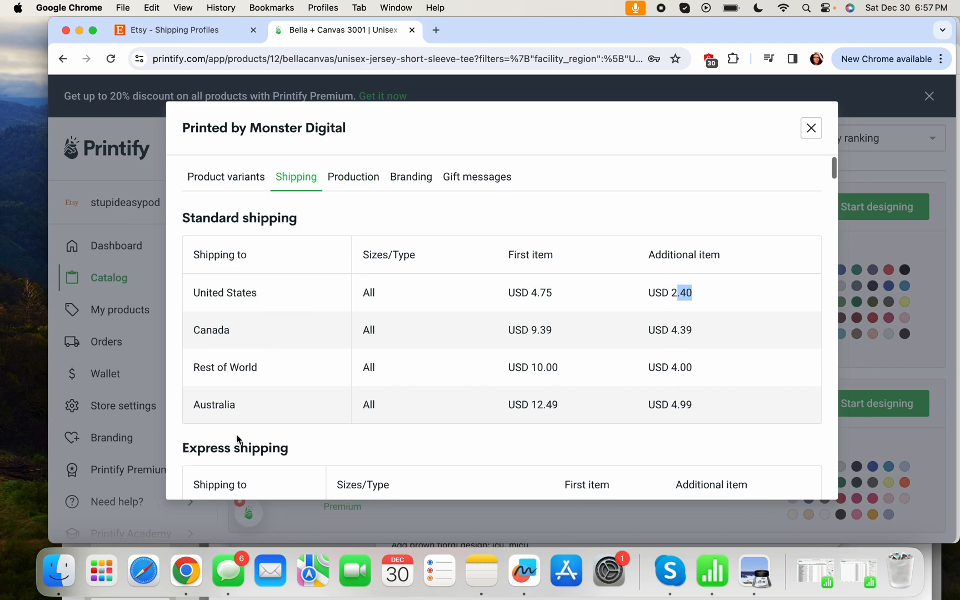
click(181, 32)
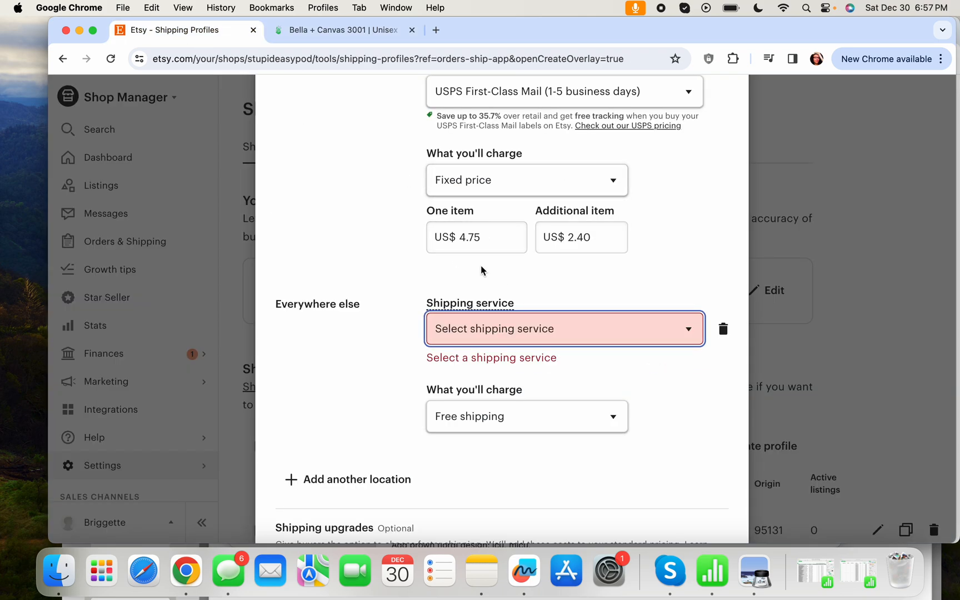
Remove the Everywhere else destination and save the shipping profile under the name "shirts shipping".
click(720, 329)
scroll(717, 330, down, 1)
click(505, 432)
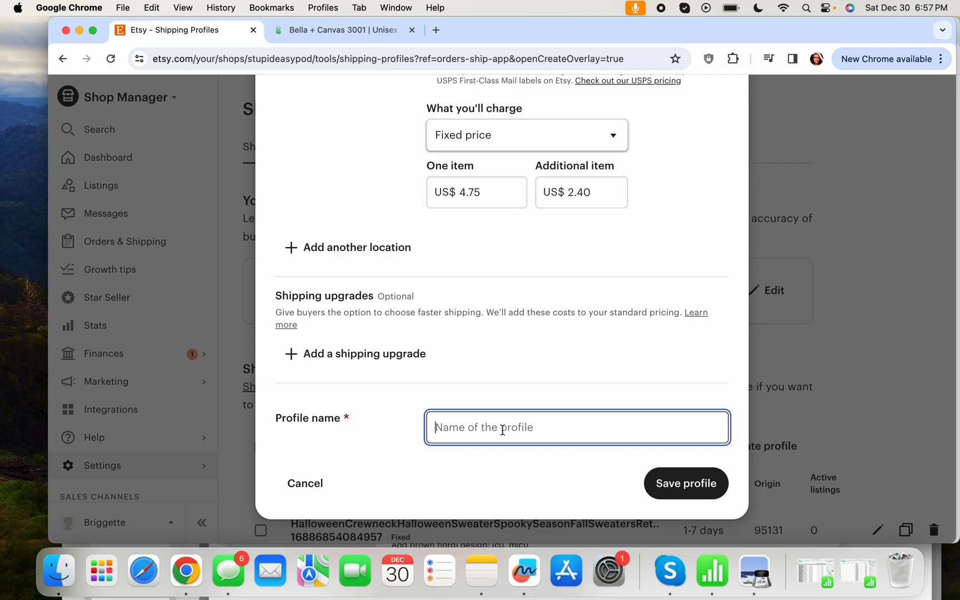
text(shirts)
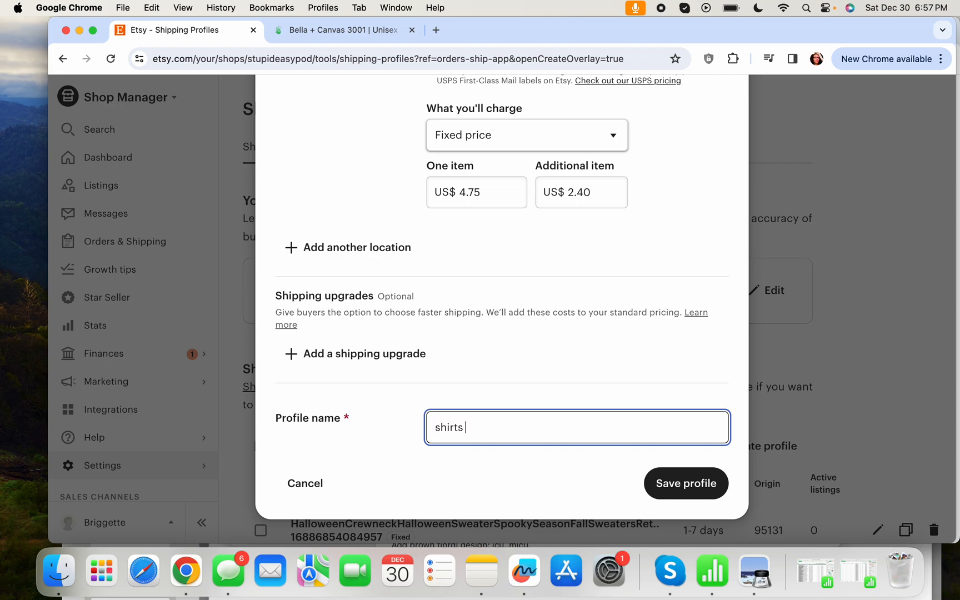
text( shipping)
click(708, 482)
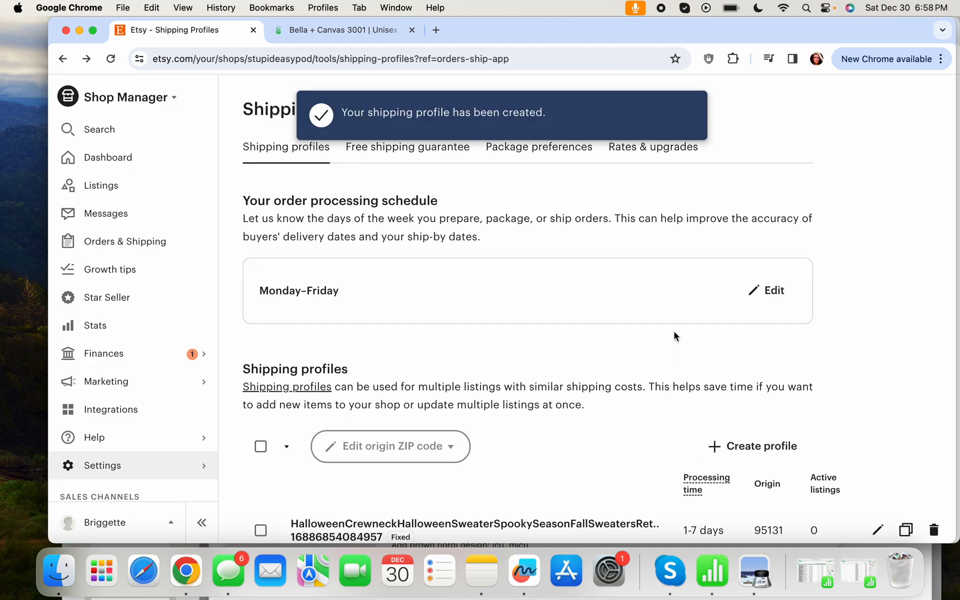
Create another shipping profile with manually entered fixed prices and fill in the origin ZIP code.
click(755, 451)
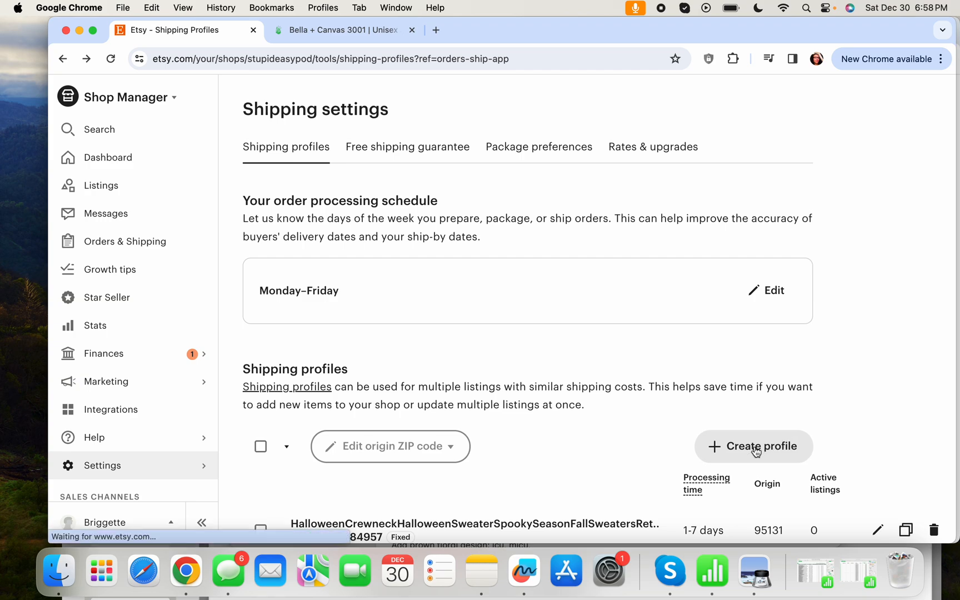
click(564, 175)
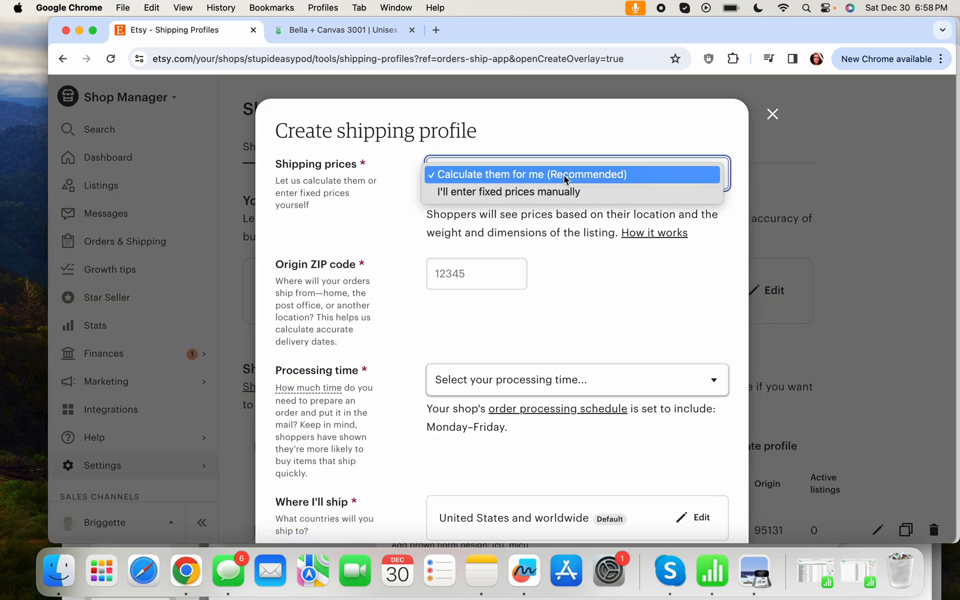
click(550, 192)
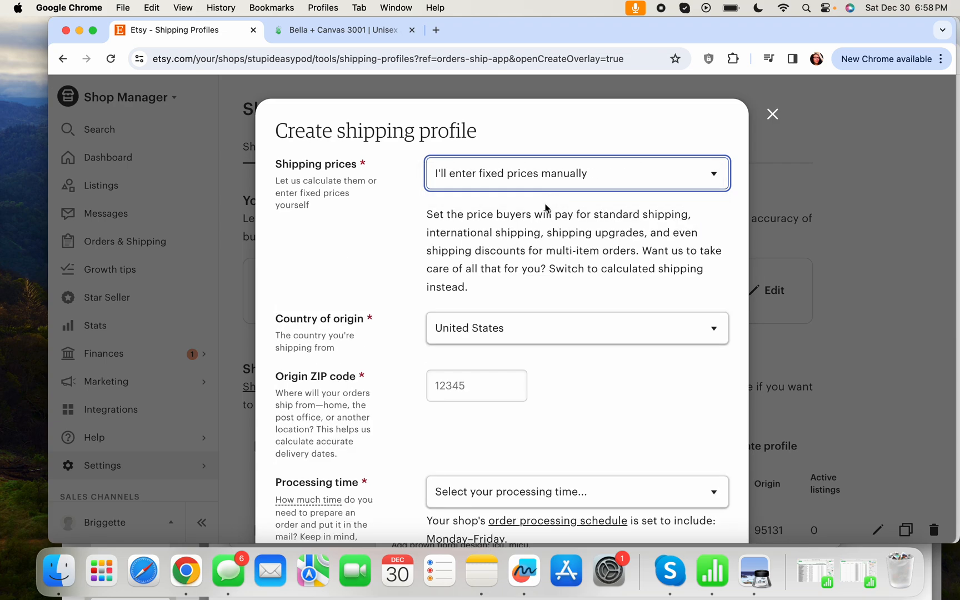
scroll(533, 233, down, 2)
click(478, 310)
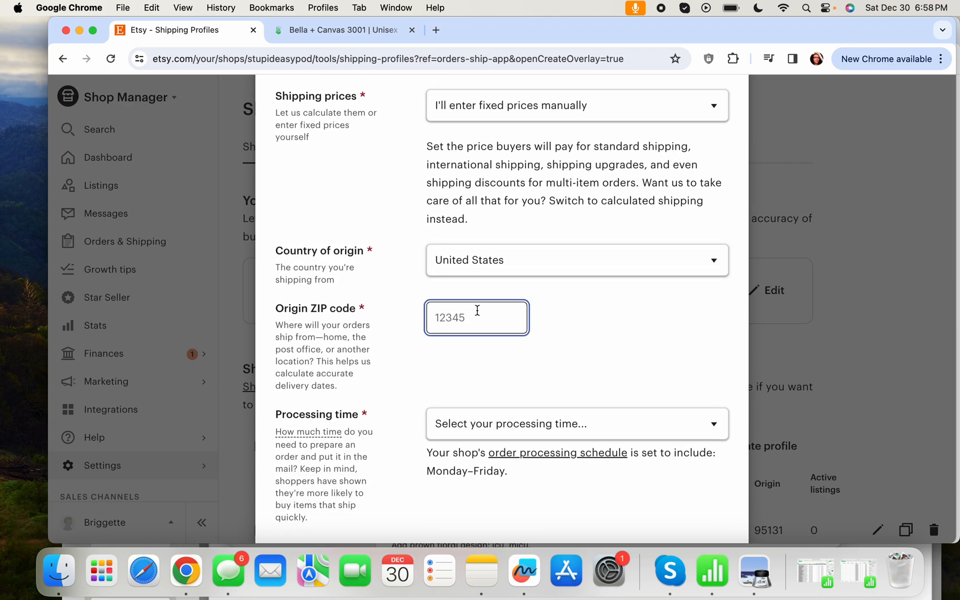
text(941032)
Set the profile's processing time to a custom range of 2 to 7 days.
scroll(531, 272, down, 5)
click(642, 202)
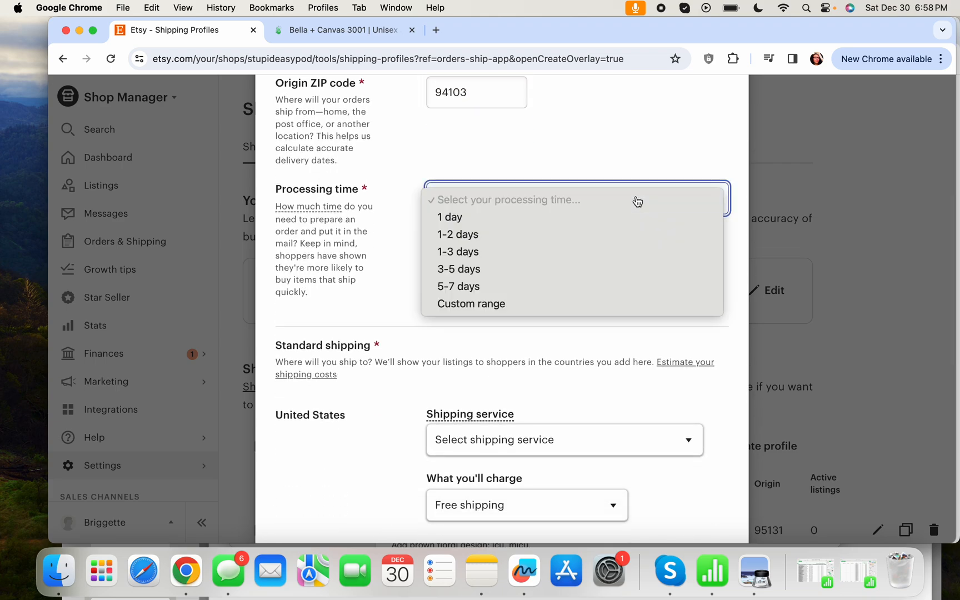
click(507, 303)
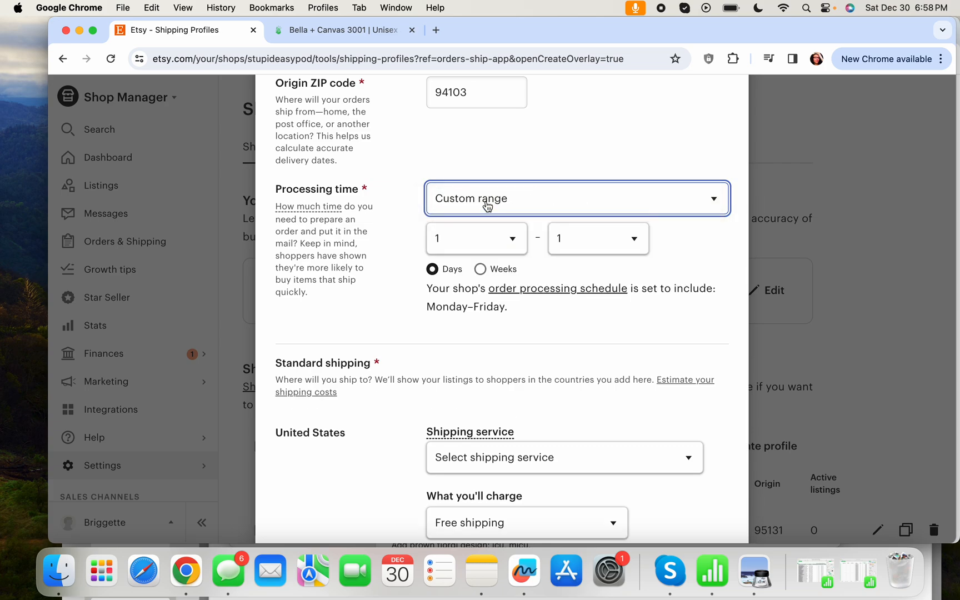
click(460, 238)
click(461, 257)
click(560, 250)
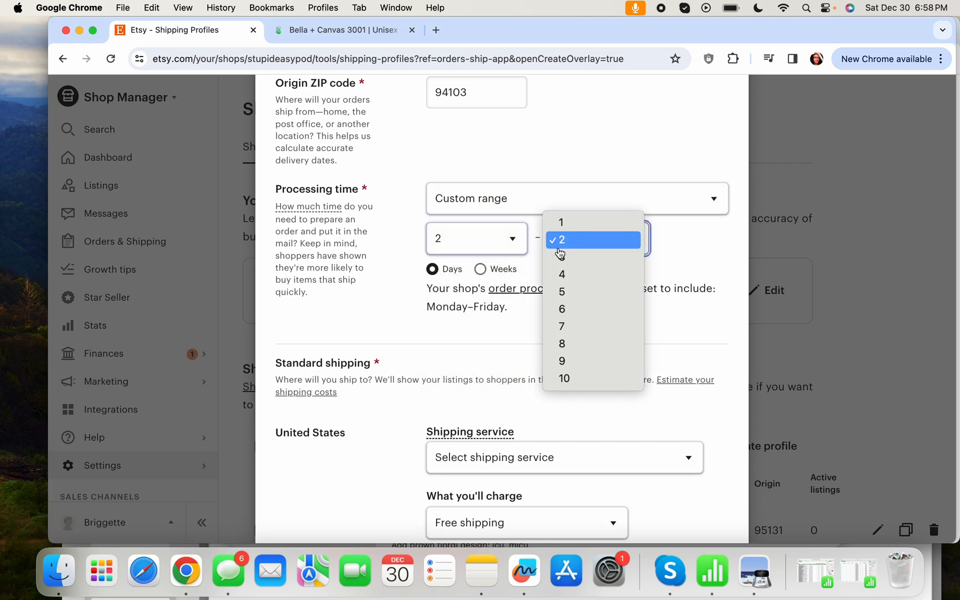
click(564, 326)
Set the United States shipping service to USPS First-Class Mail (1-5 business days) and charge a fixed price.
scroll(566, 320, down, 3)
scroll(566, 320, down, 2)
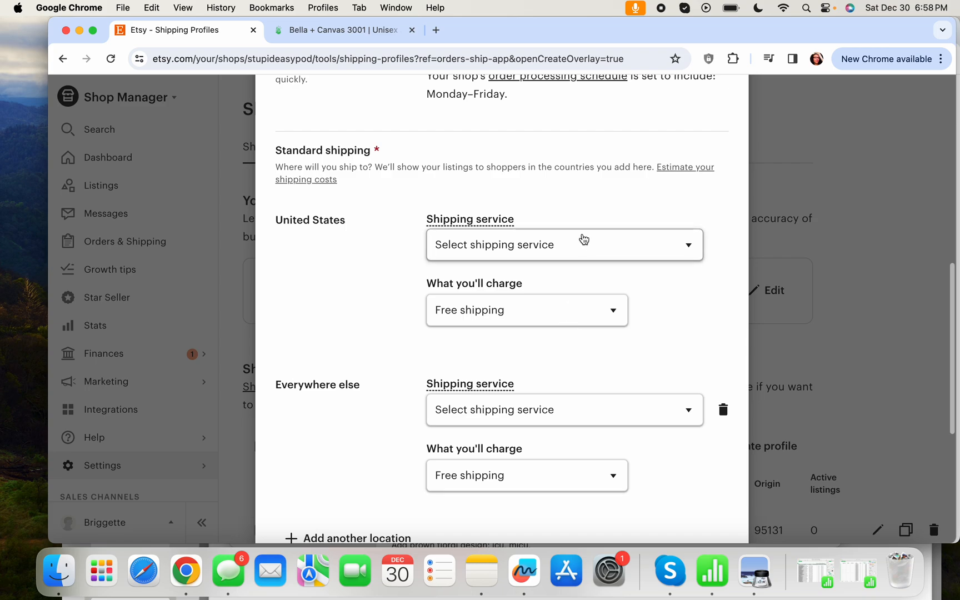
click(510, 255)
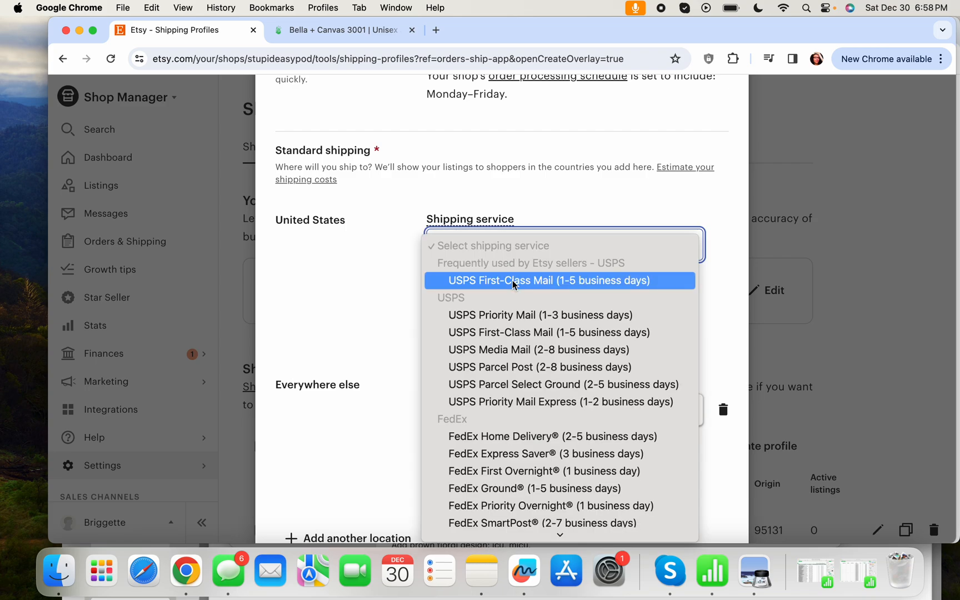
click(512, 280)
scroll(515, 282, down, 2)
click(561, 260)
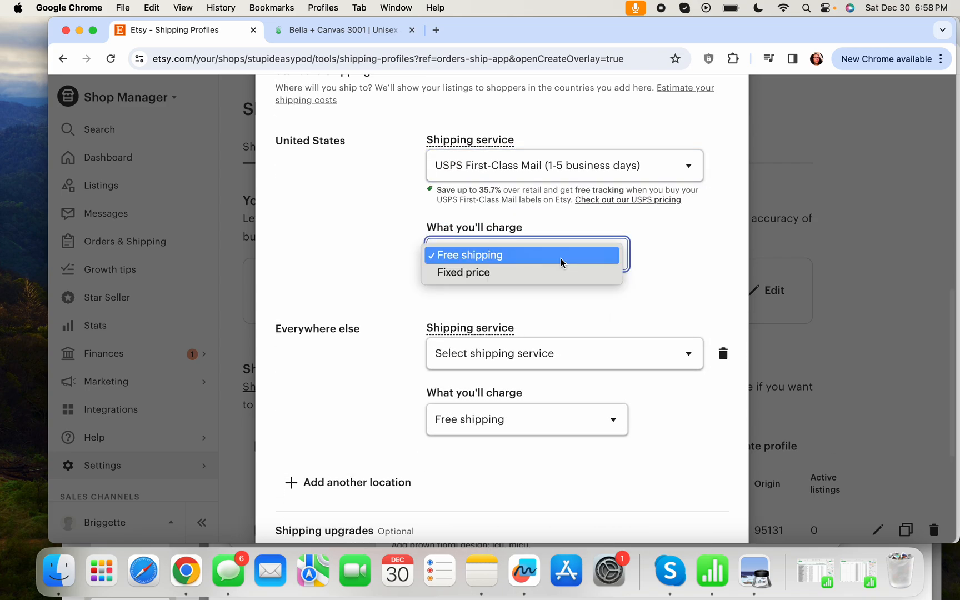
click(500, 272)
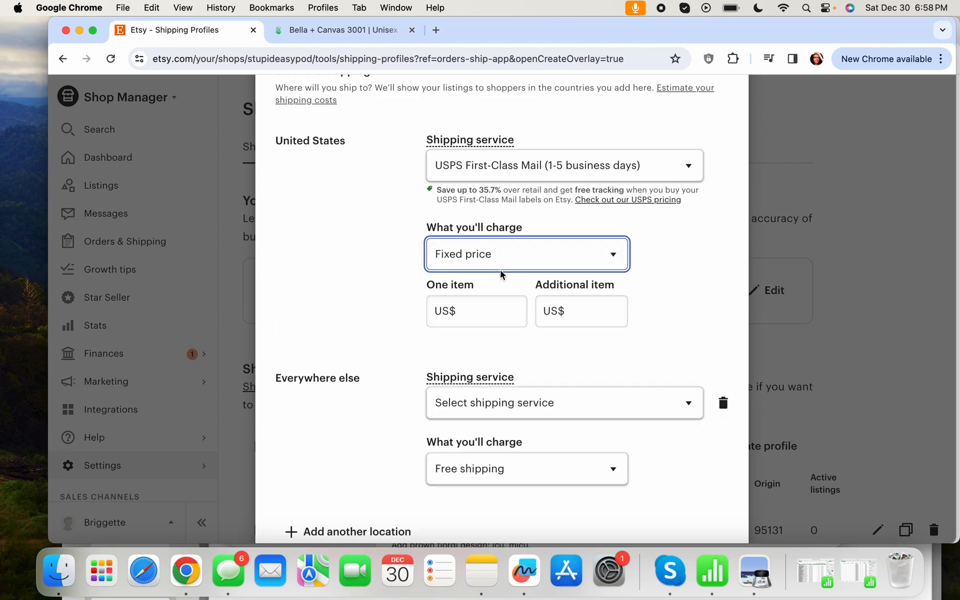
Switch to Printify and open the Gildan 18000 Unisex Heavy Blend Crewneck Sweatshirt from the women's sweatshirts catalog.
click(341, 34)
click(811, 128)
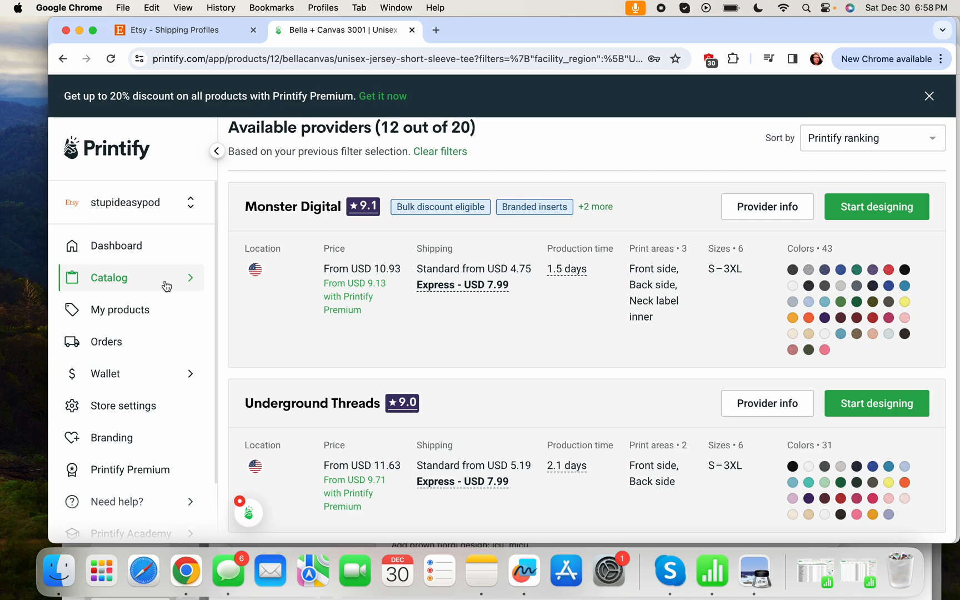
mouse_move(169, 281)
click(283, 239)
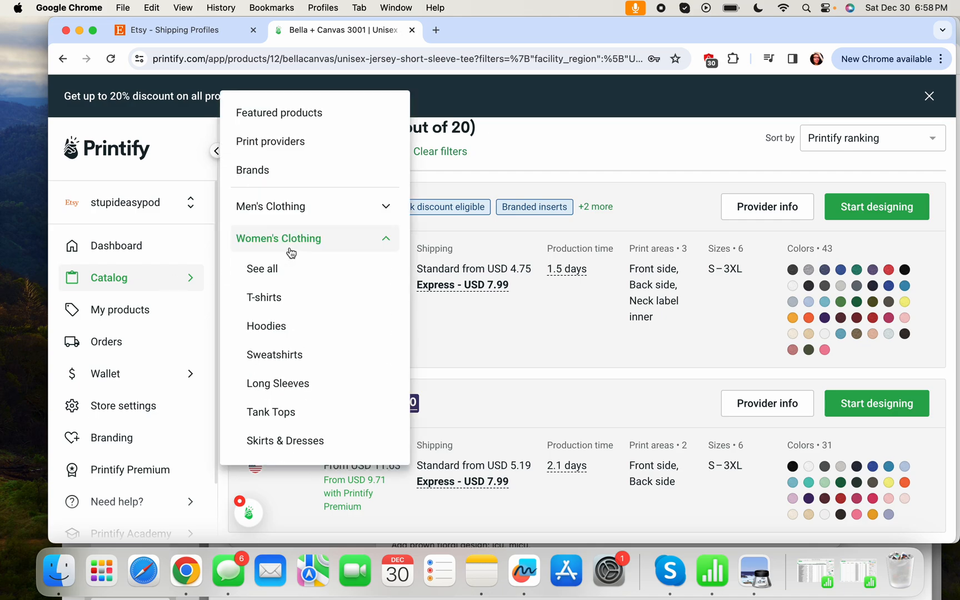
click(276, 355)
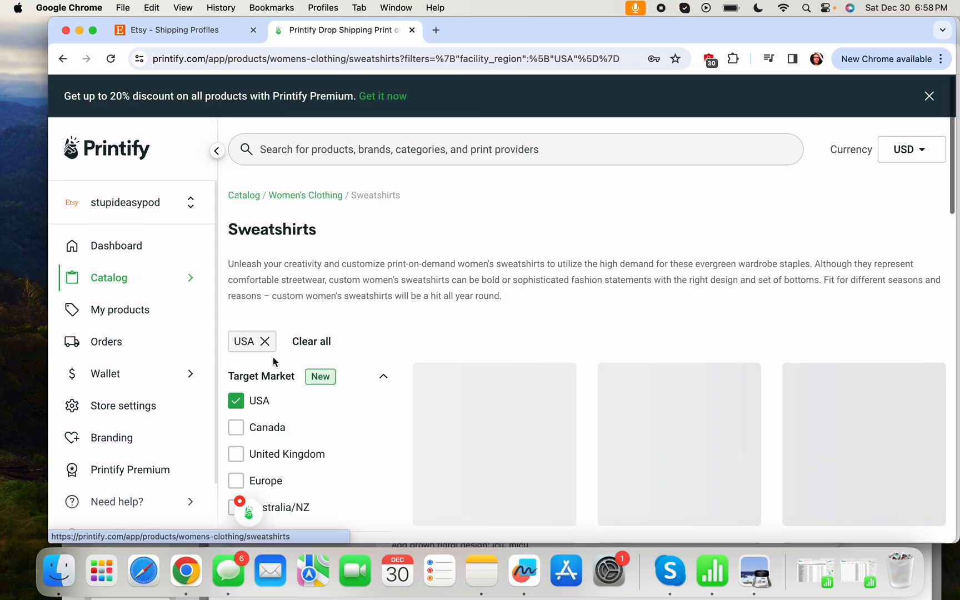
scroll(485, 289, down, 4)
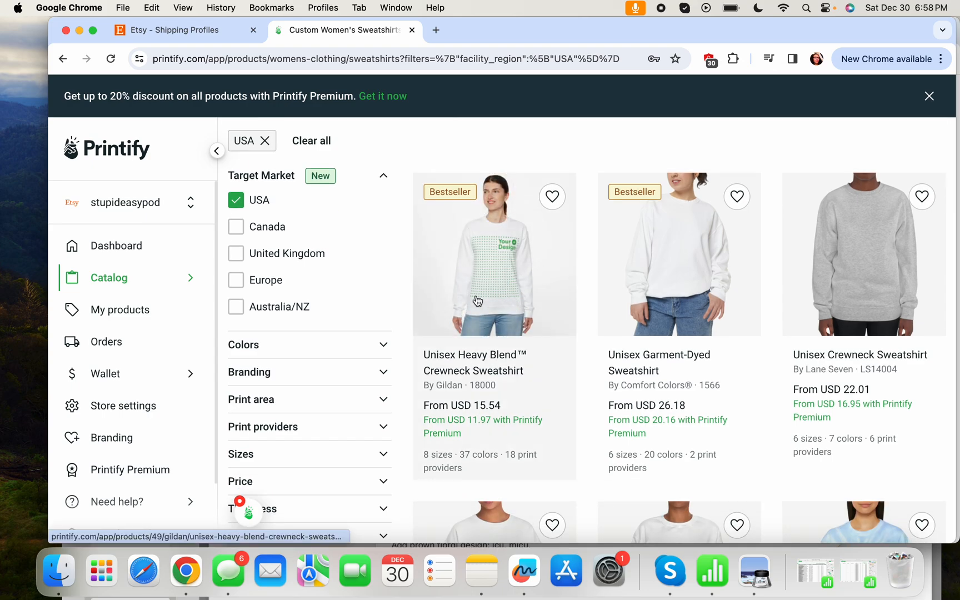
click(475, 293)
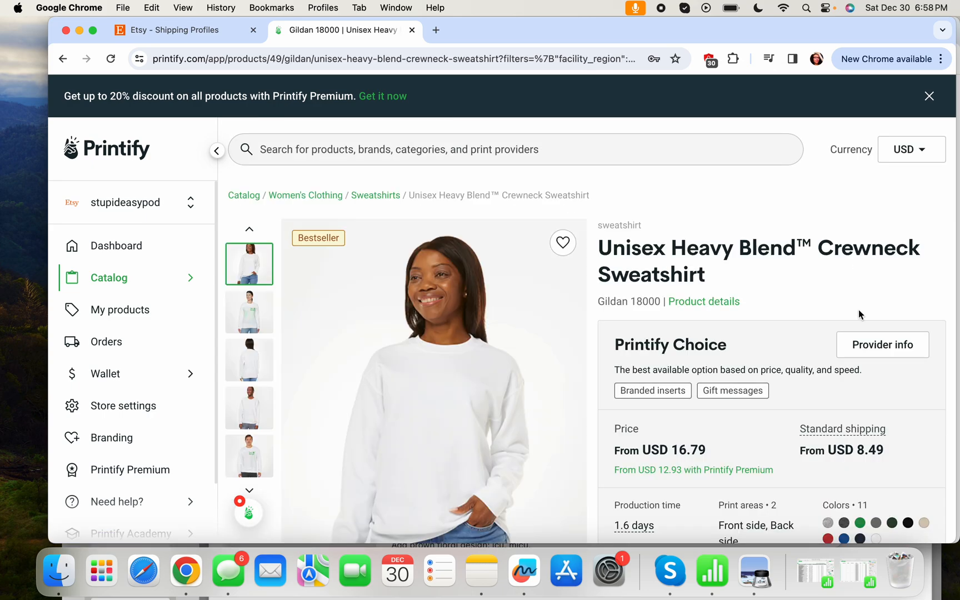
Look up Monster Digital's standard shipping rates for the Gildan 18000 sweatshirt among the additional print providers.
scroll(850, 316, down, 4)
click(780, 383)
scroll(842, 322, down, 5)
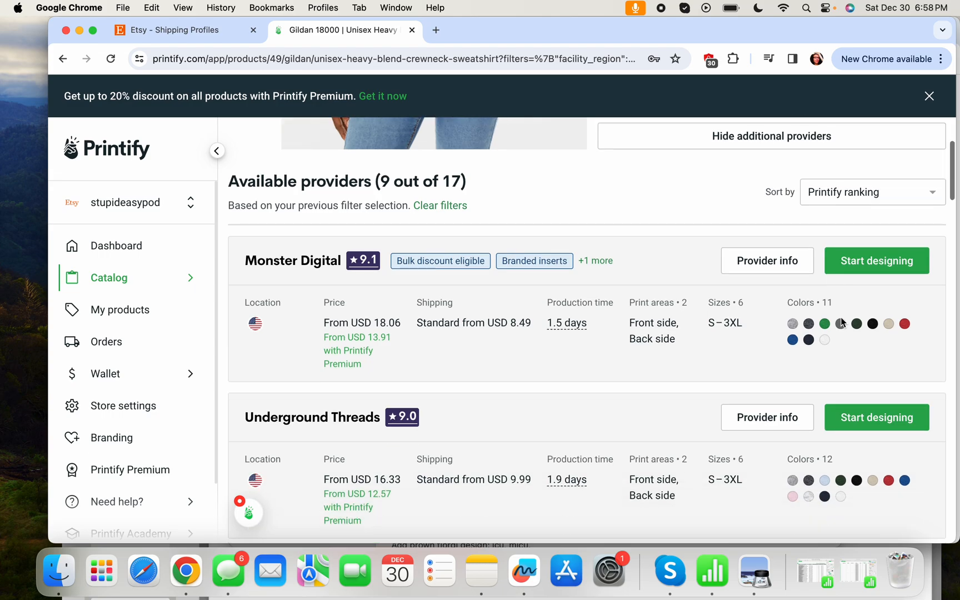
click(723, 268)
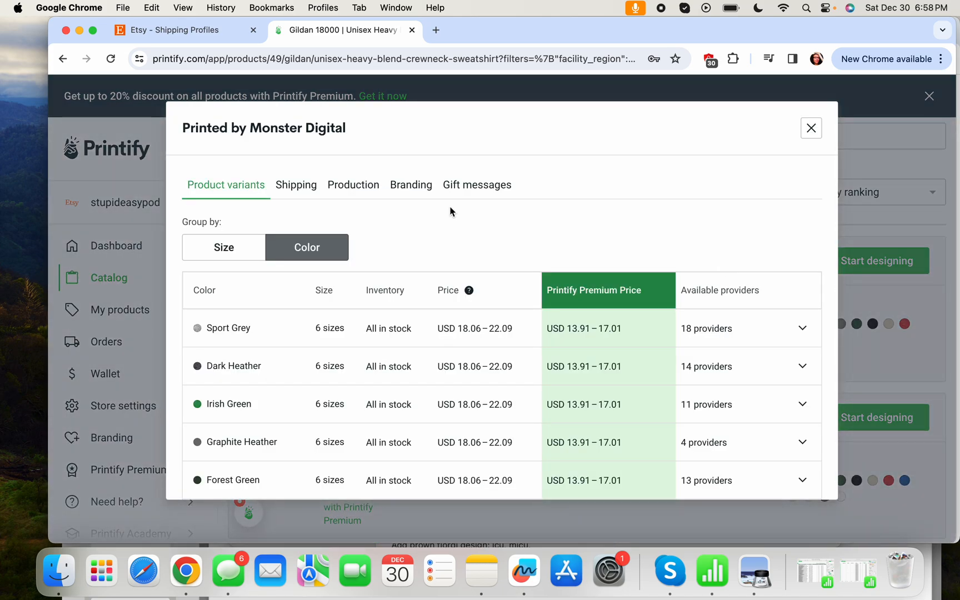
click(298, 195)
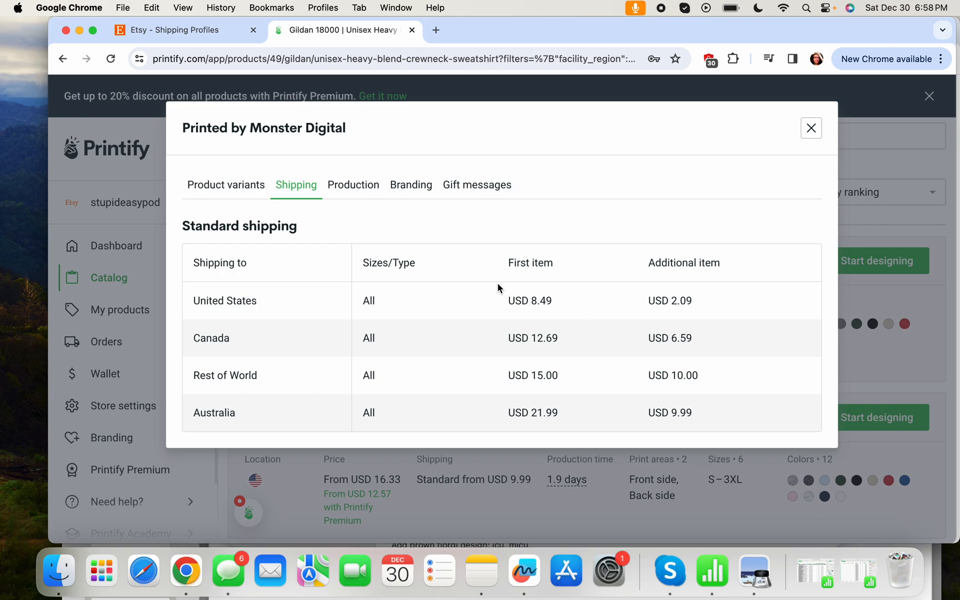
Return to the Etsy shipping profile and set the United States one-item price to US$ 8.49.
click(213, 34)
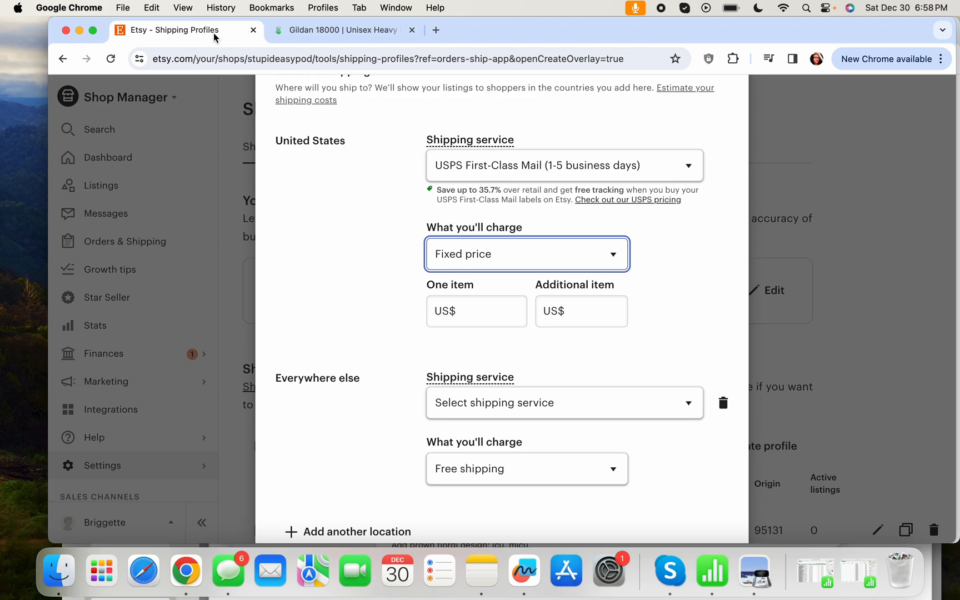
click(474, 307)
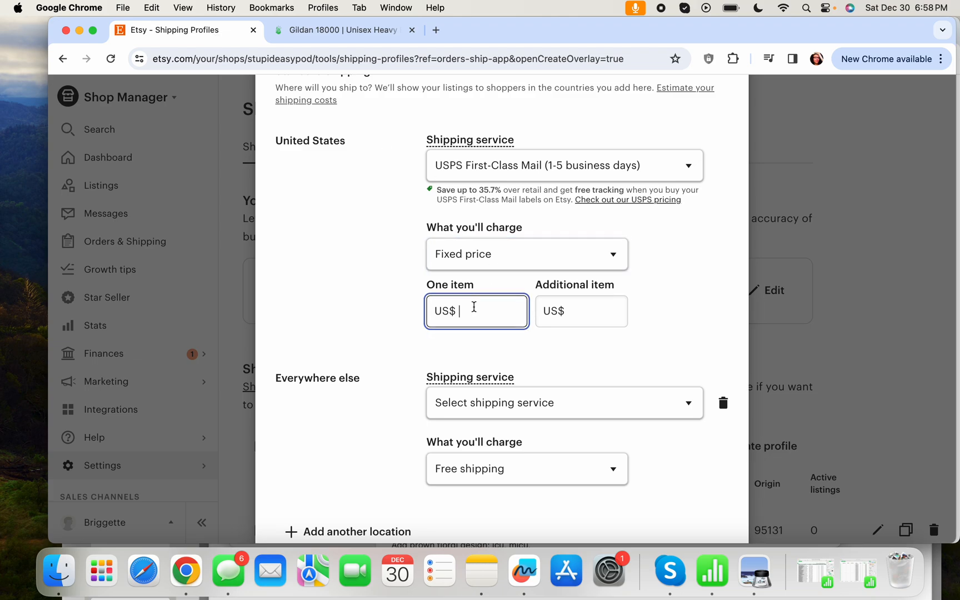
text(8.49)
mouse_move(457, 368)
Check Printify's additional-item rate for the sweatshirt and set the Etsy profile's United States additional-item price to US$ 2.09.
click(618, 314)
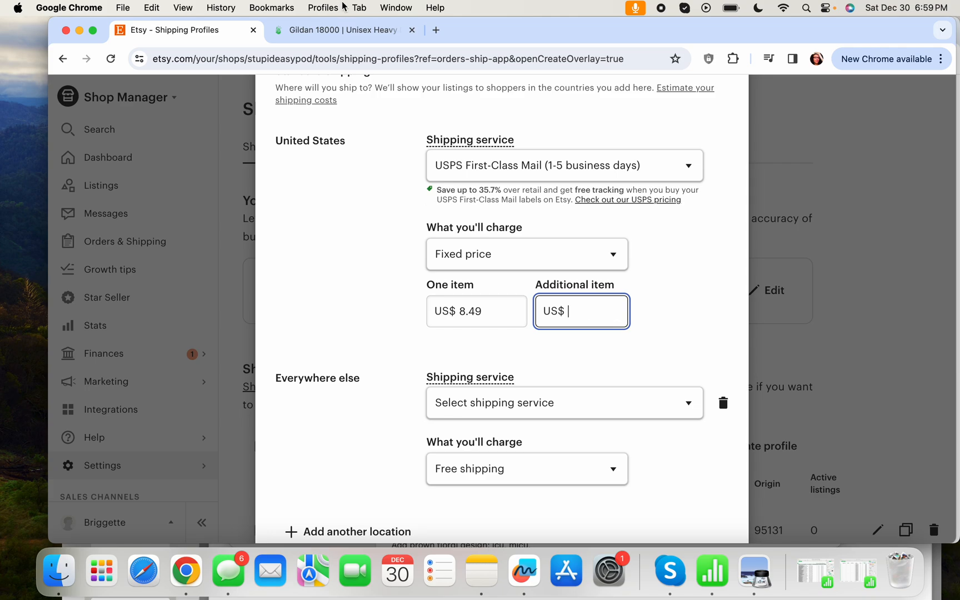
click(328, 31)
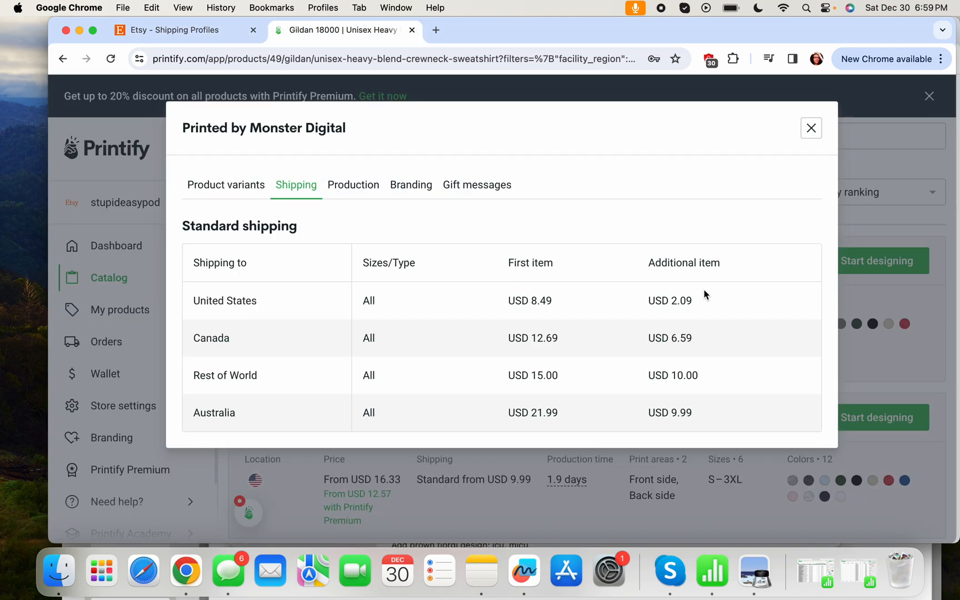
click(193, 29)
double_click(605, 314)
text(2)
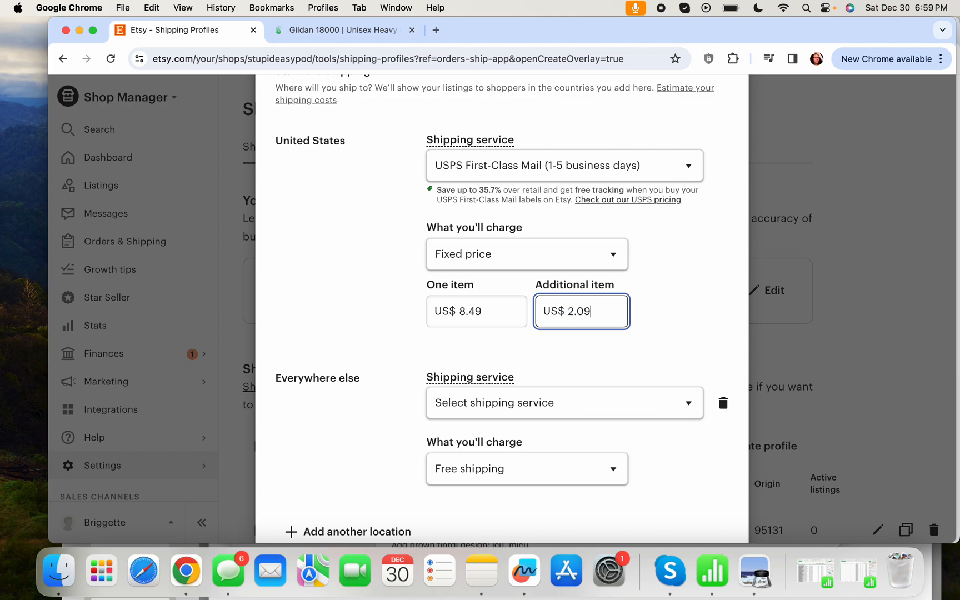
Remove the Everywhere else destination and try to save the profile under the name "sweatshirts shipping".
scroll(678, 326, down, 3)
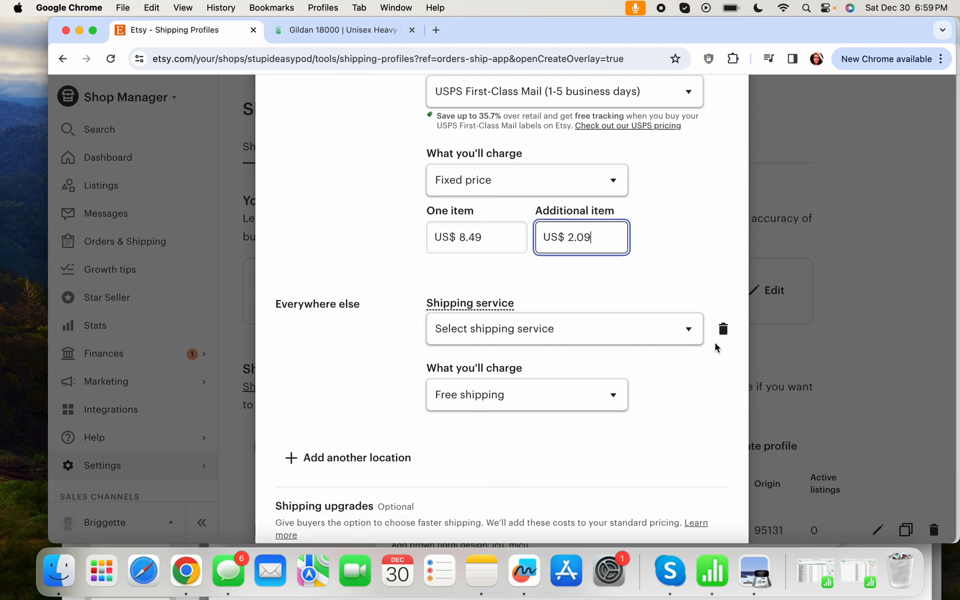
click(720, 332)
click(514, 427)
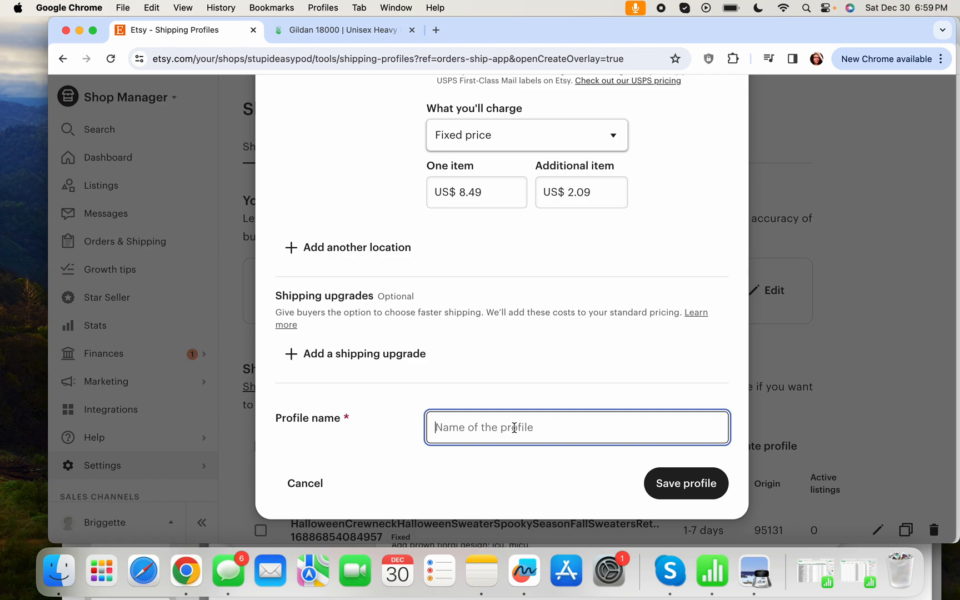
text(sweatshirt)
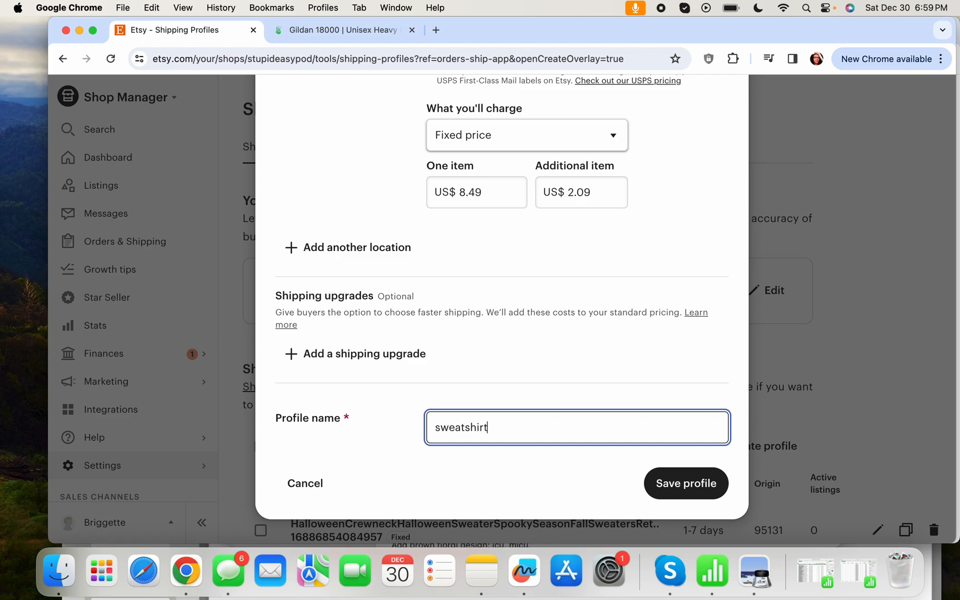
text(s shipping)
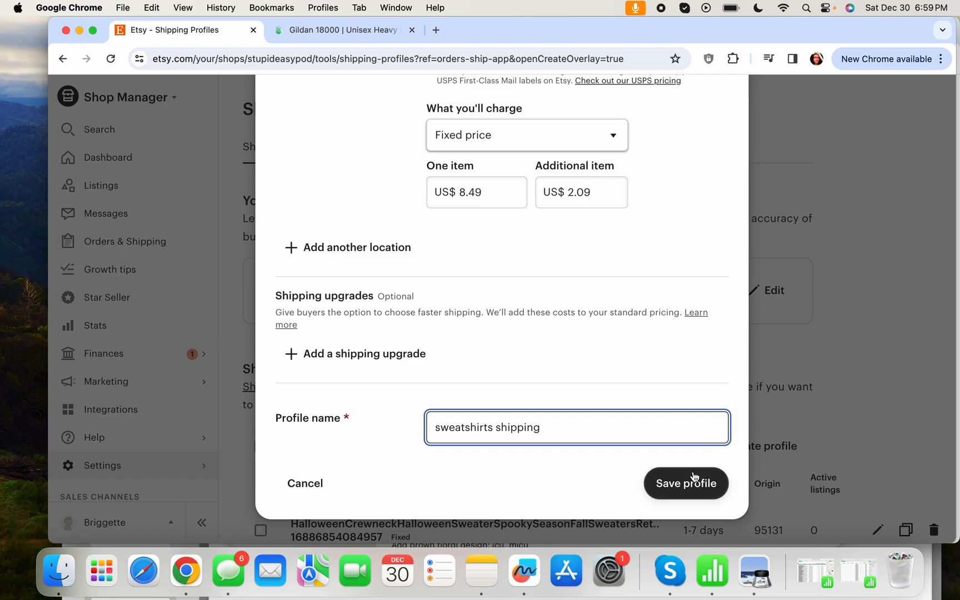
click(675, 487)
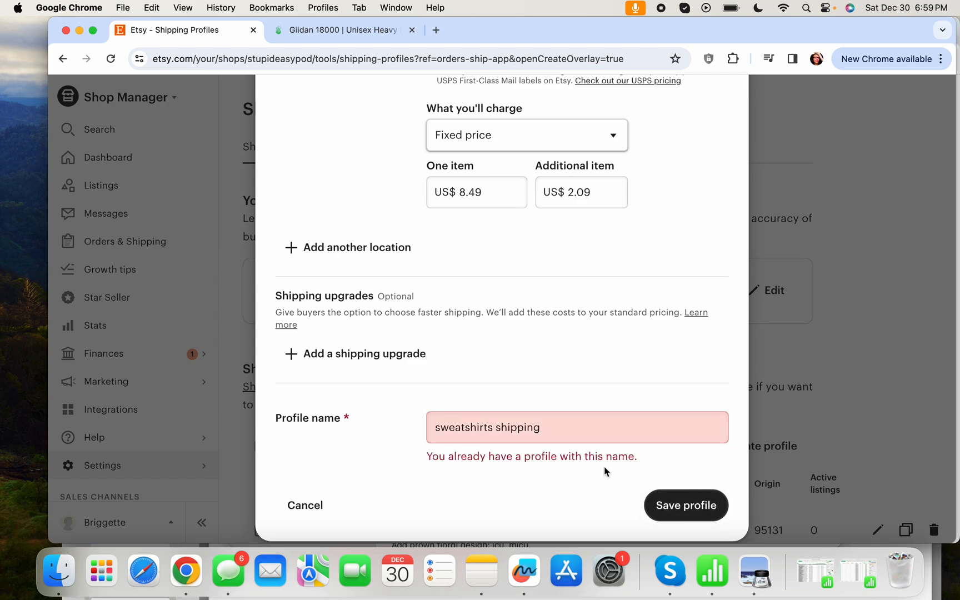
Change the profile name to "sweatshirt shipping" and save the shipping profile.
click(495, 421)
key(BackSpace)
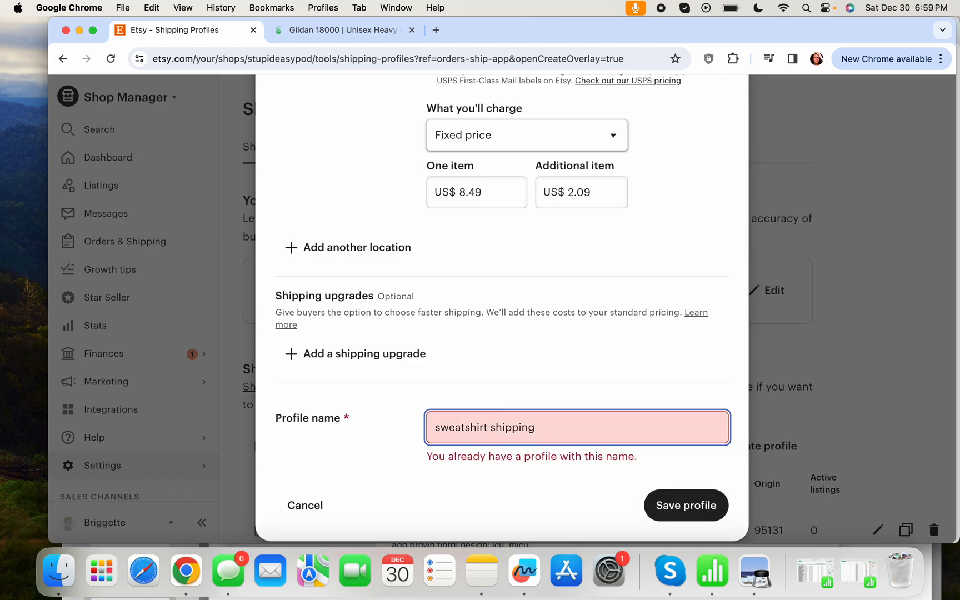
click(670, 495)
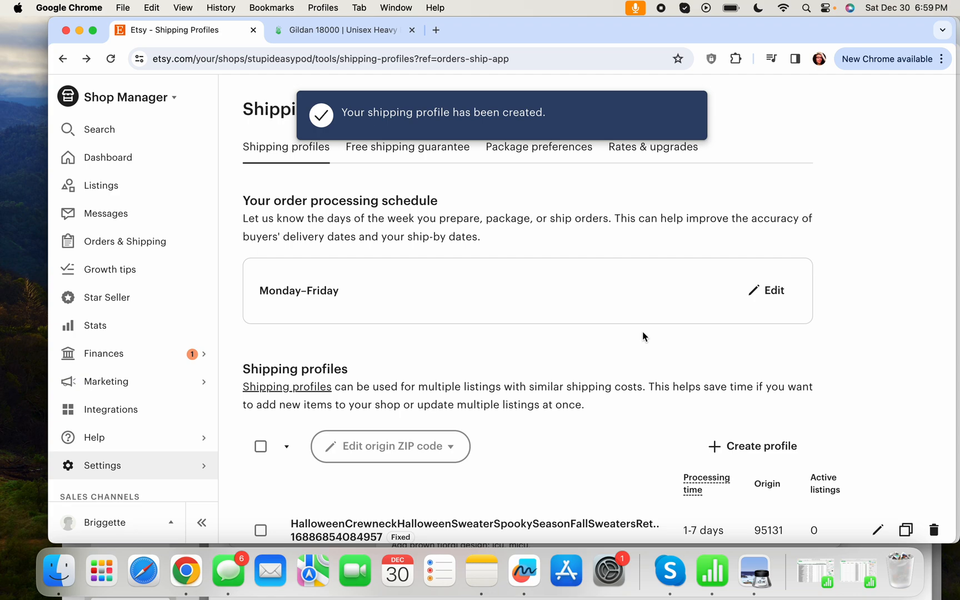
Review the existing "sweatshirts shipping" profile's processing time and United States prices, and close it without making changes.
scroll(642, 331, down, 6)
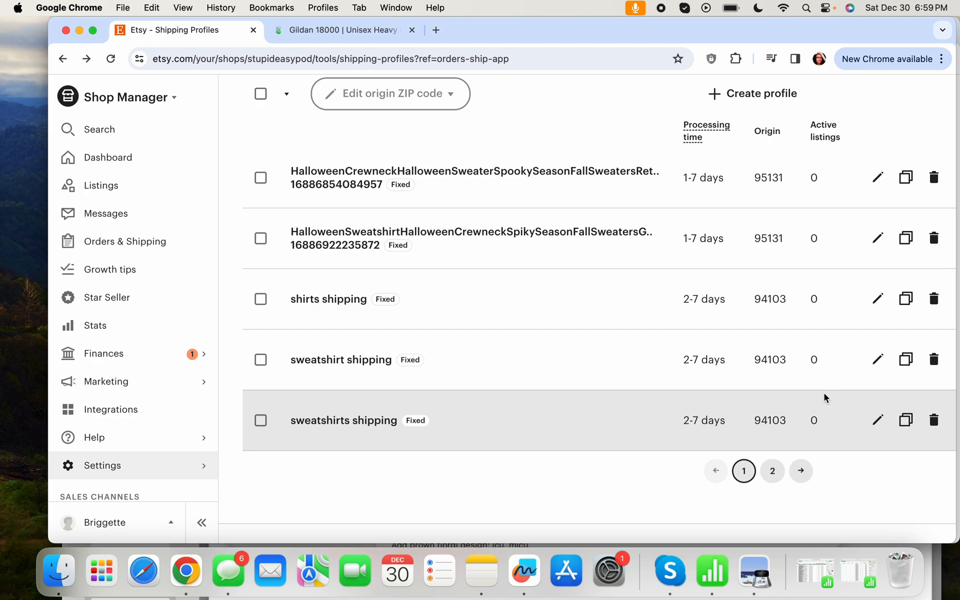
click(877, 419)
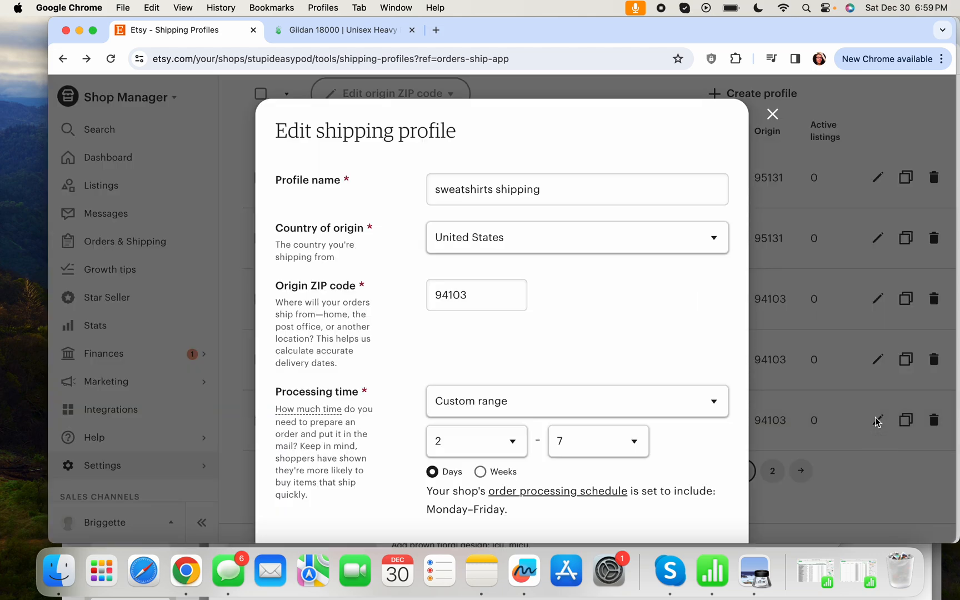
scroll(538, 364, down, 3)
scroll(489, 517, down, 5)
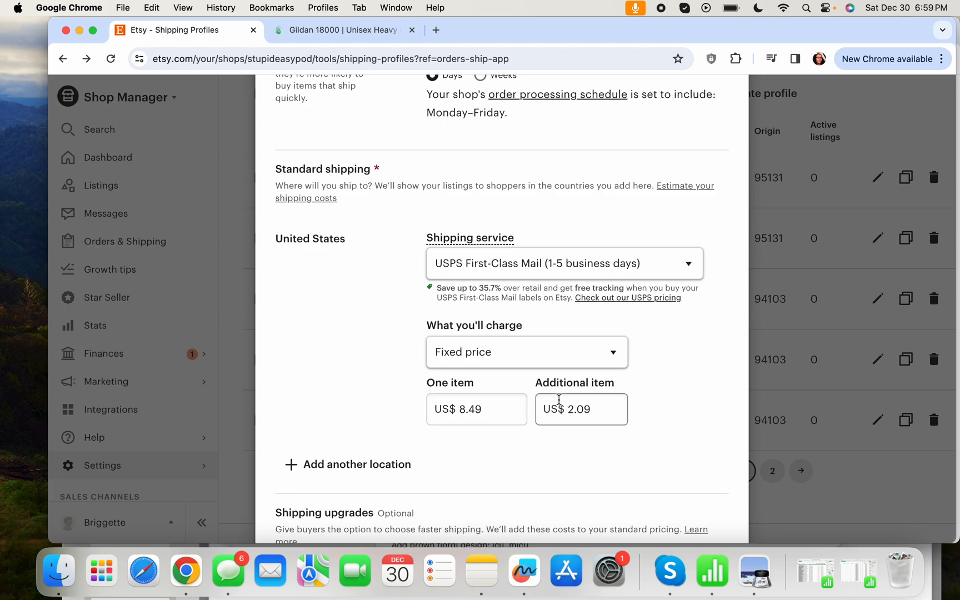
scroll(557, 402, up, 7)
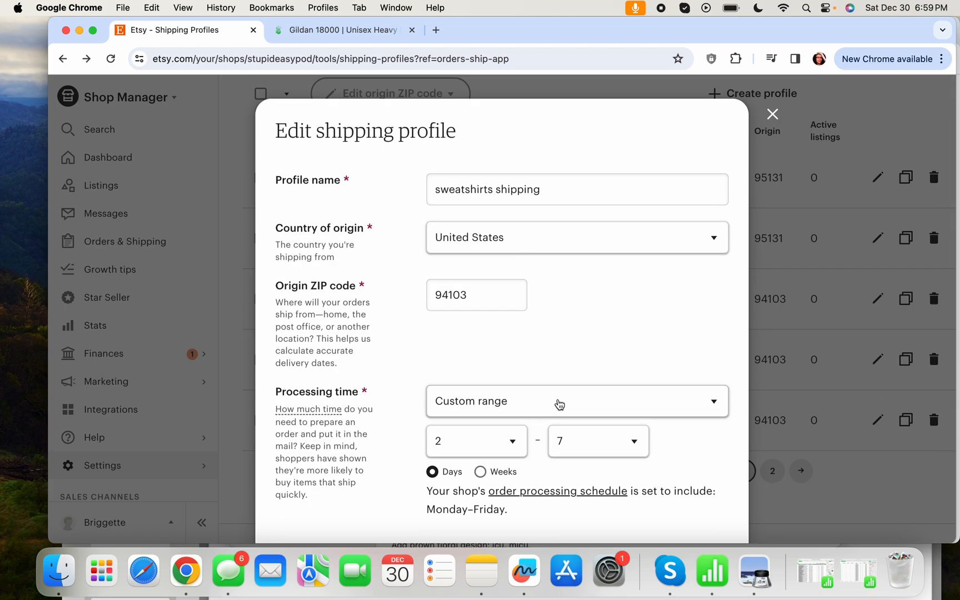
click(771, 116)
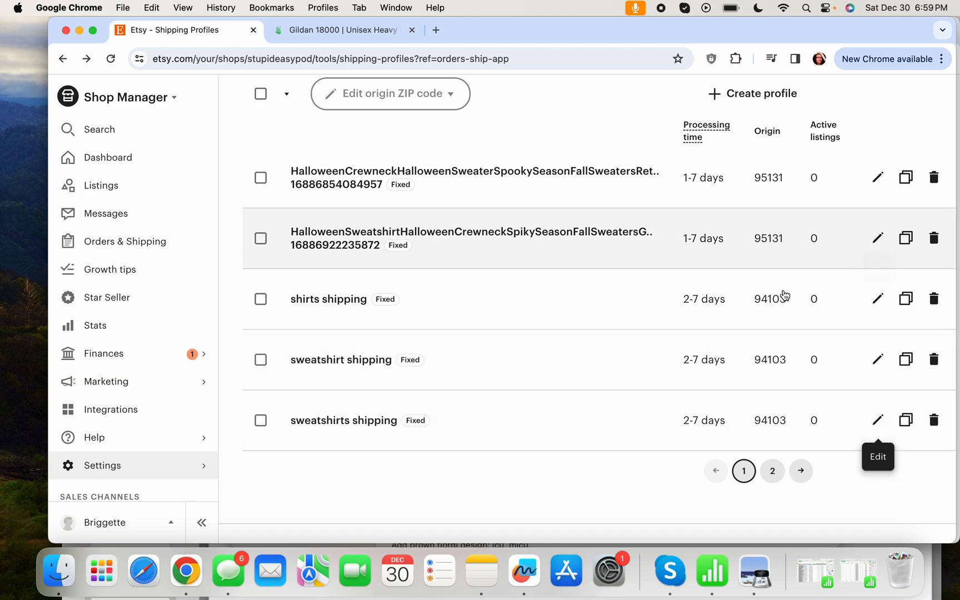